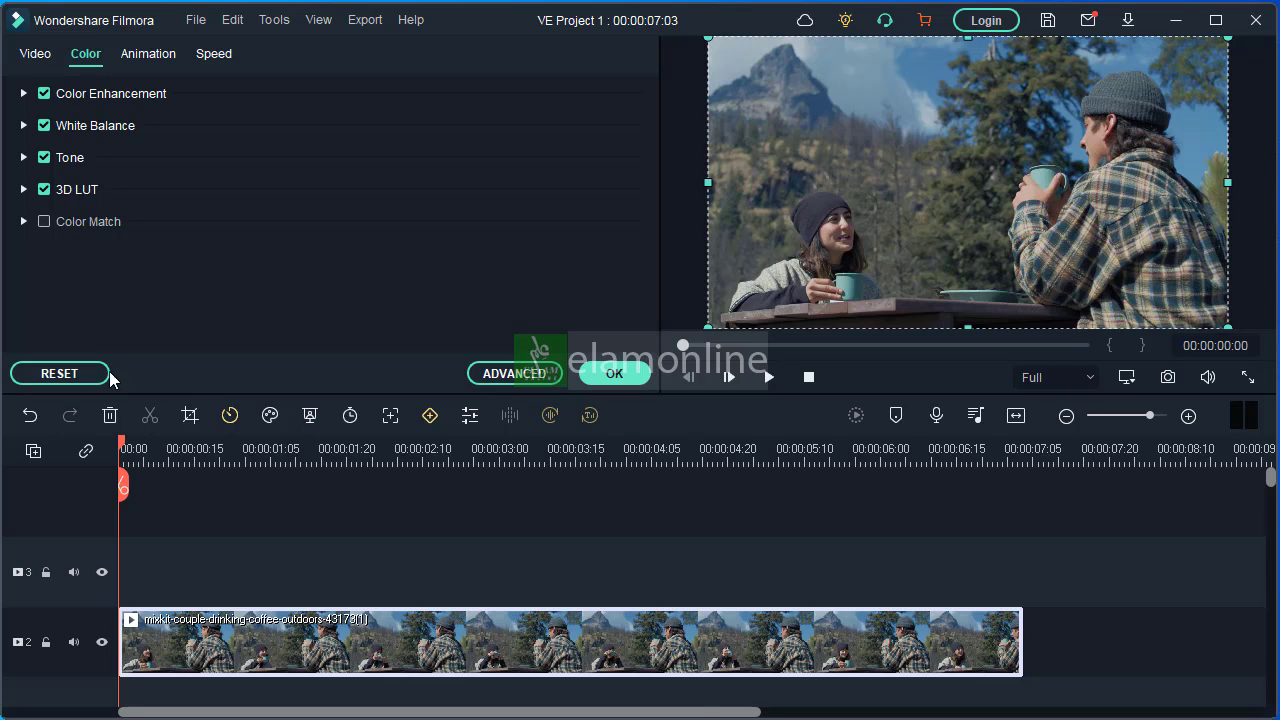
# Turn off Color Enhancement, White Balance, Tone and 3D LUT in the coffee-drinking clip's color settings
pyautogui.click(614, 373)
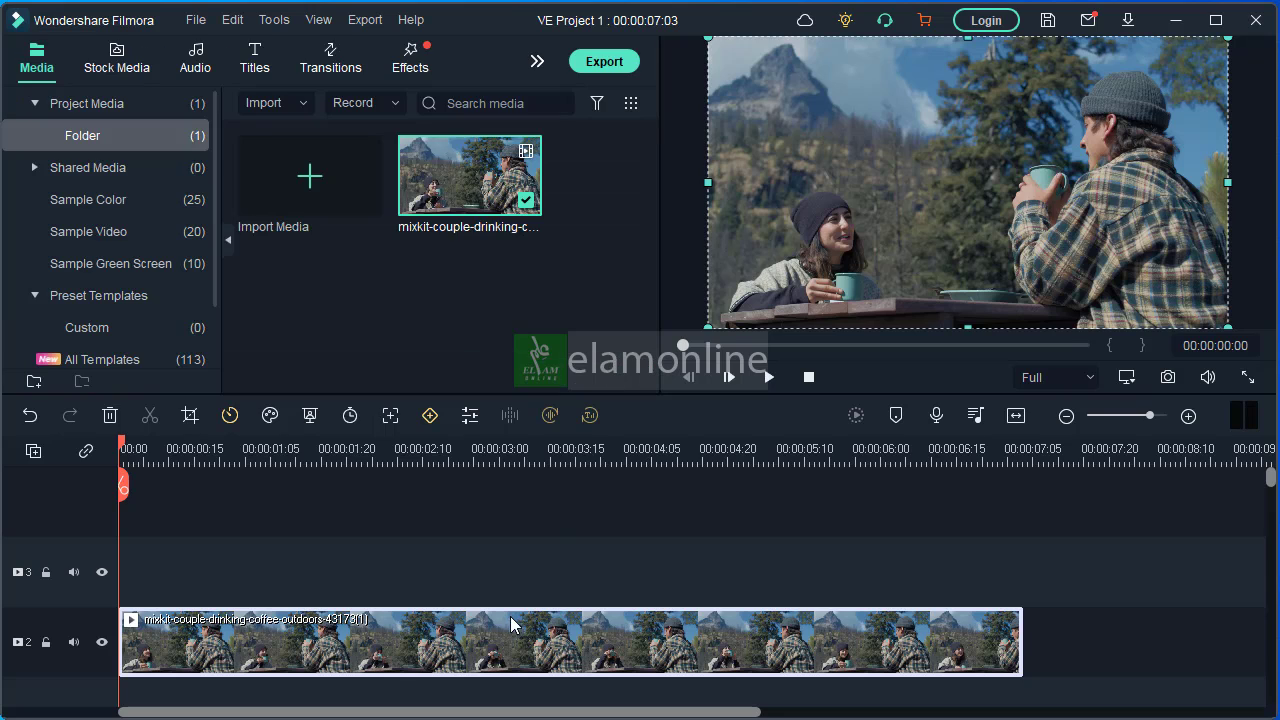
pyautogui.doubleClick(460, 640)
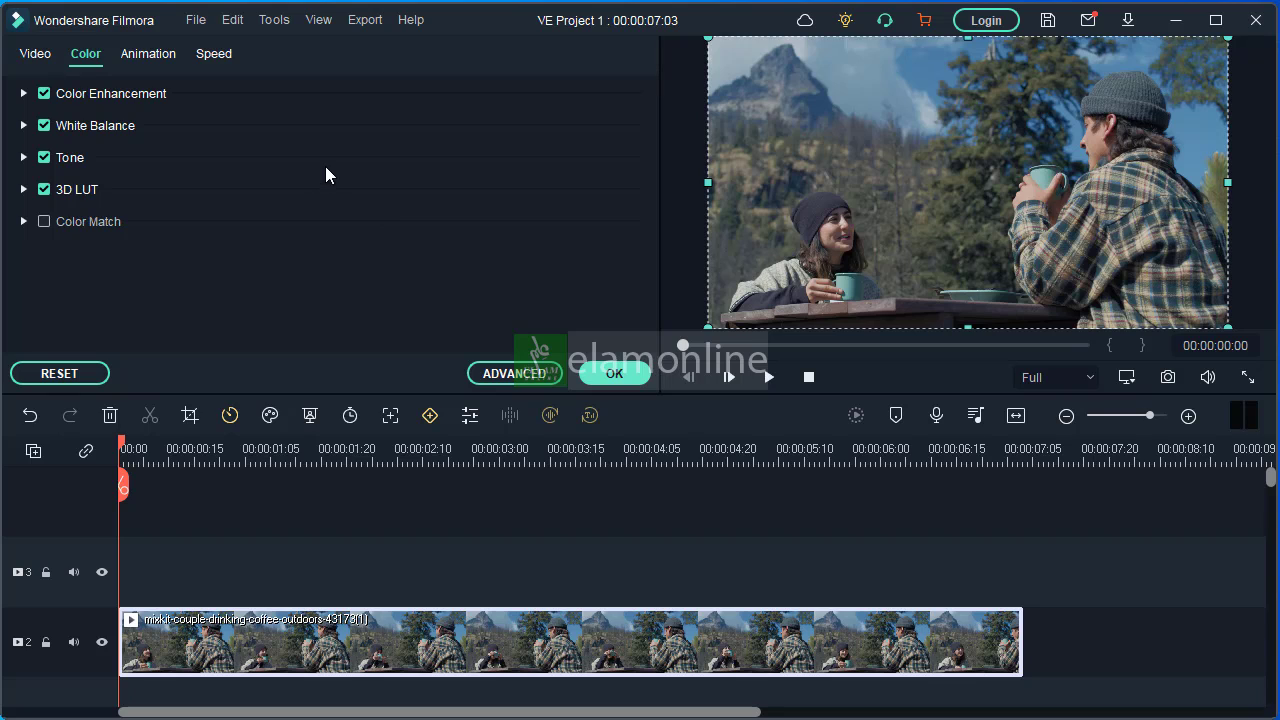
pyautogui.click(44, 93)
pyautogui.click(44, 125)
pyautogui.click(44, 157)
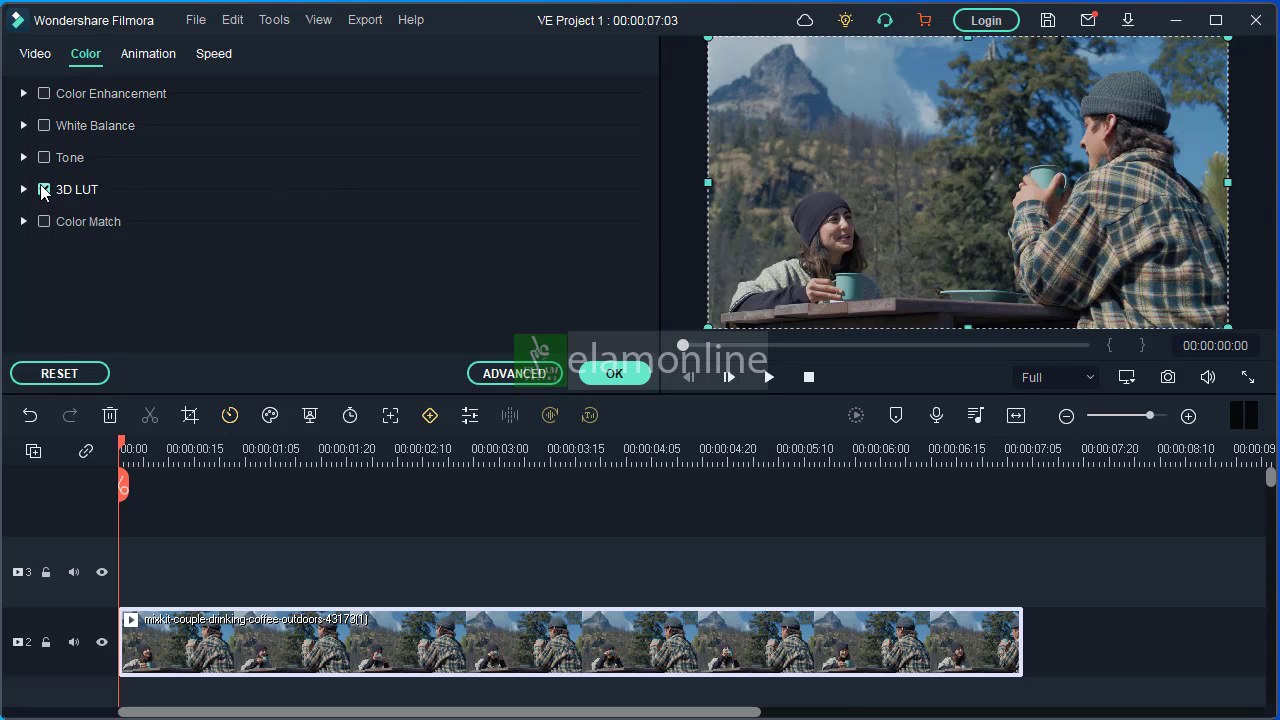
pyautogui.click(43, 189)
# Browse the full list of color presets in Advanced Color Correction and close it without applying any
pyautogui.click(515, 374)
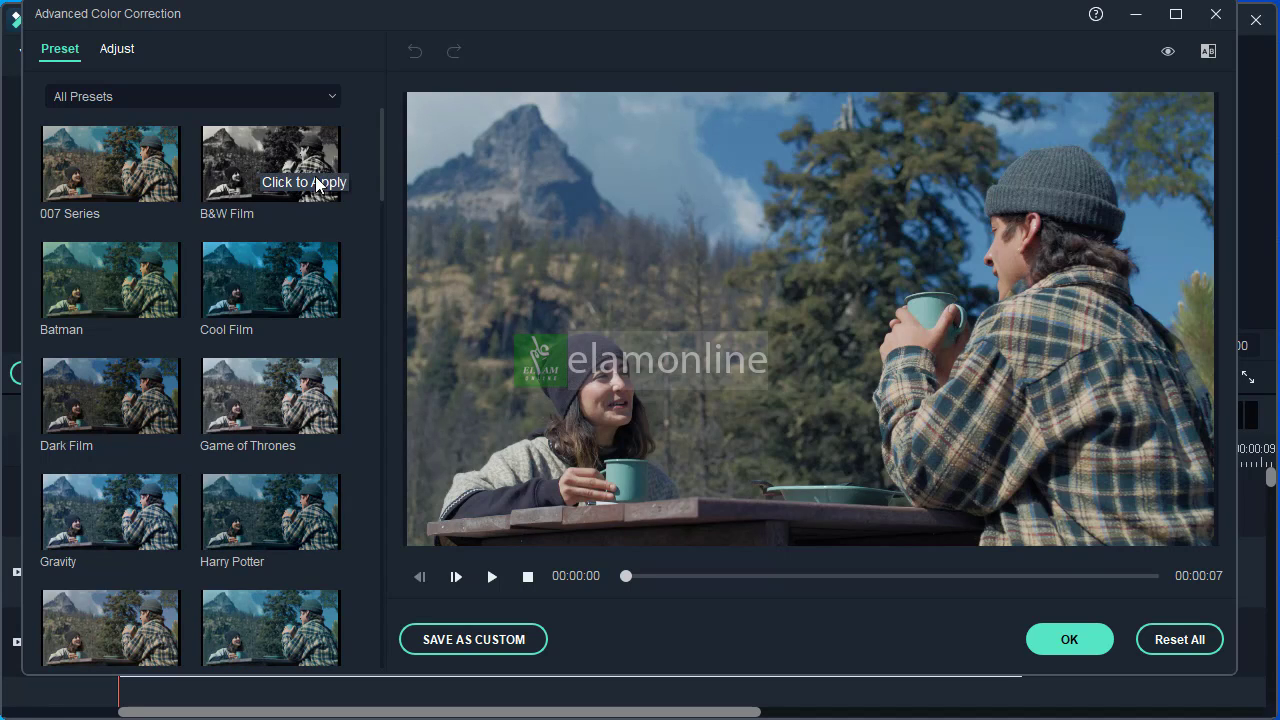
pyautogui.moveTo(380, 149); pyautogui.dragTo(355, 613)
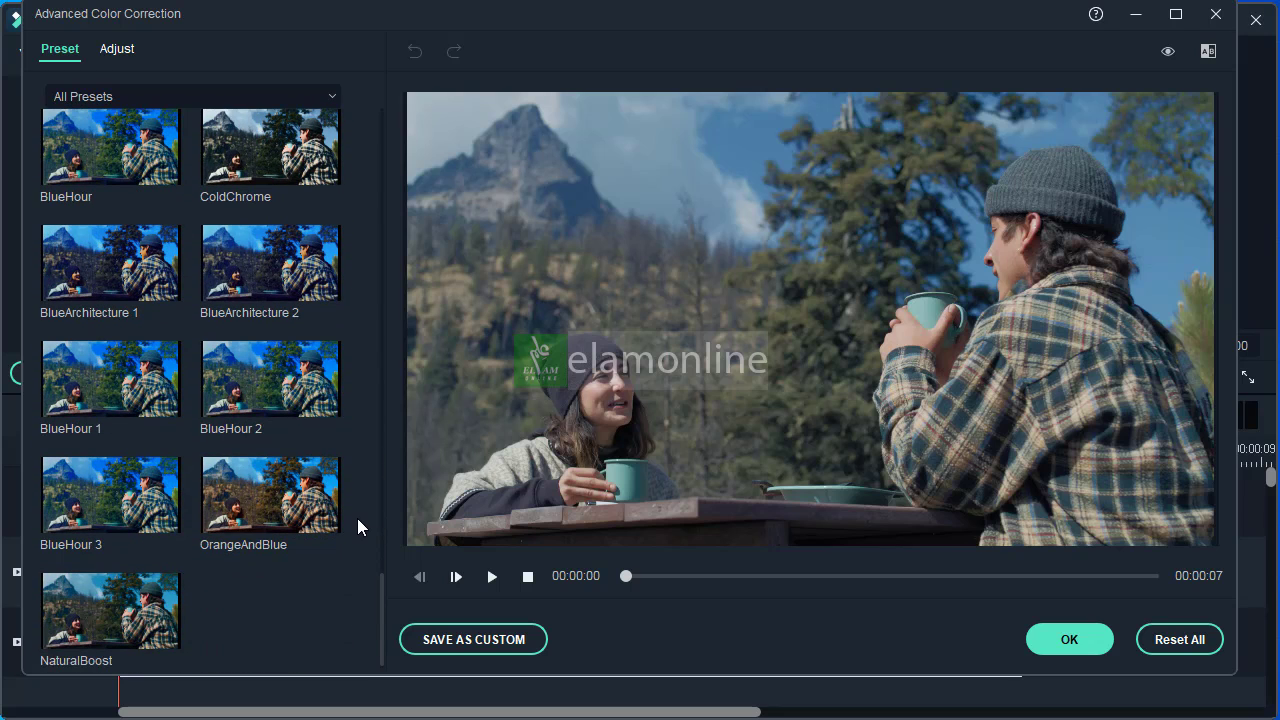
pyautogui.moveTo(382, 629); pyautogui.dragTo(365, 157)
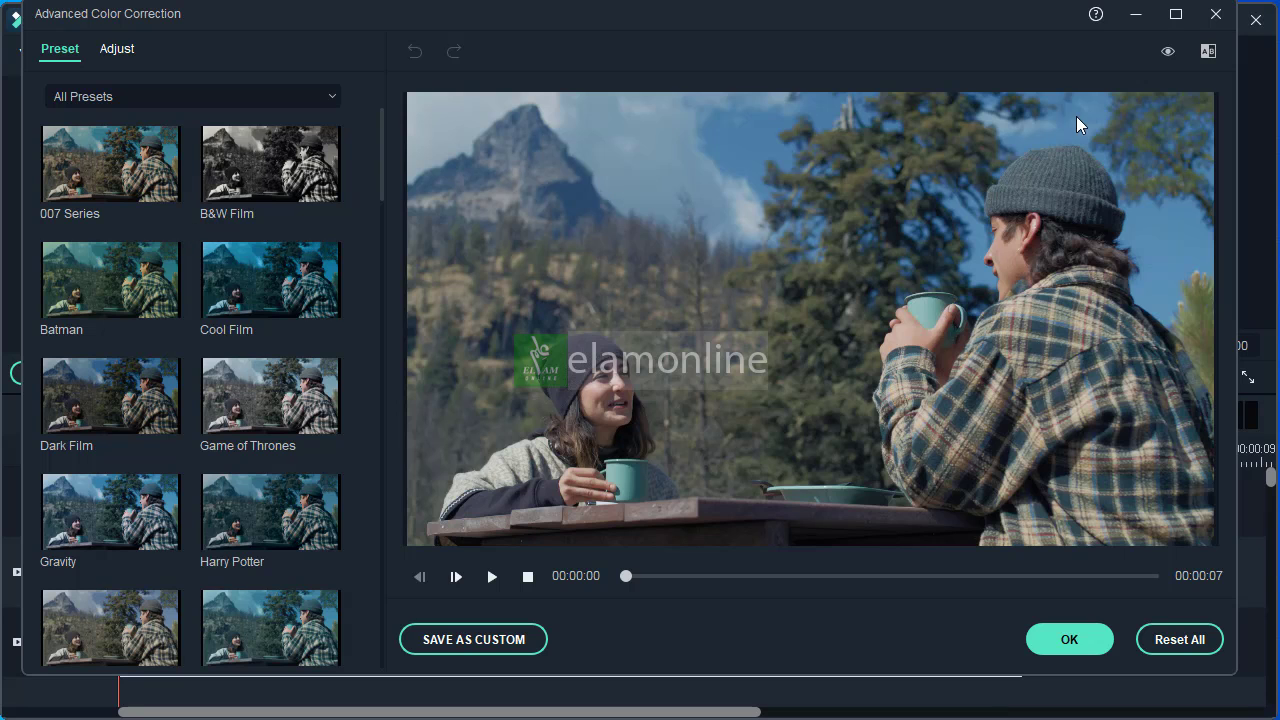
pyautogui.click(1215, 14)
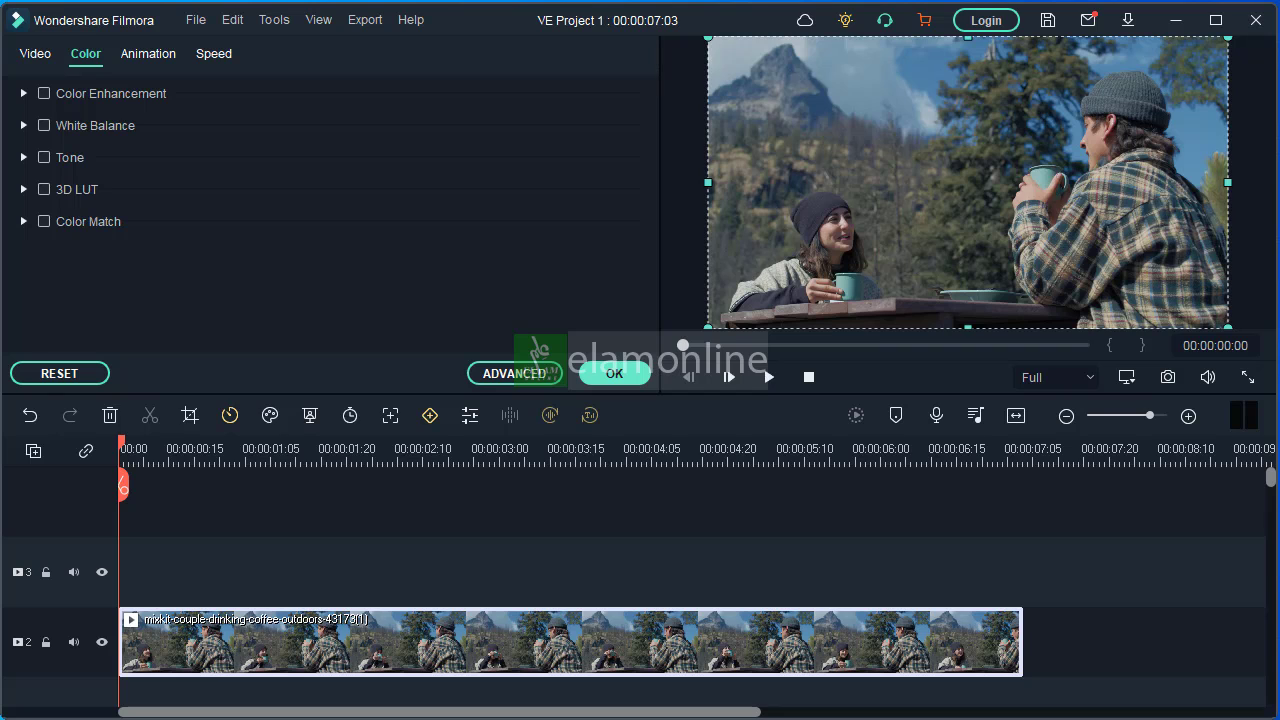
# Show the desktop and open the file location of the Wondershare Filmora 11 shortcut
pyautogui.rightClick(946, 719)
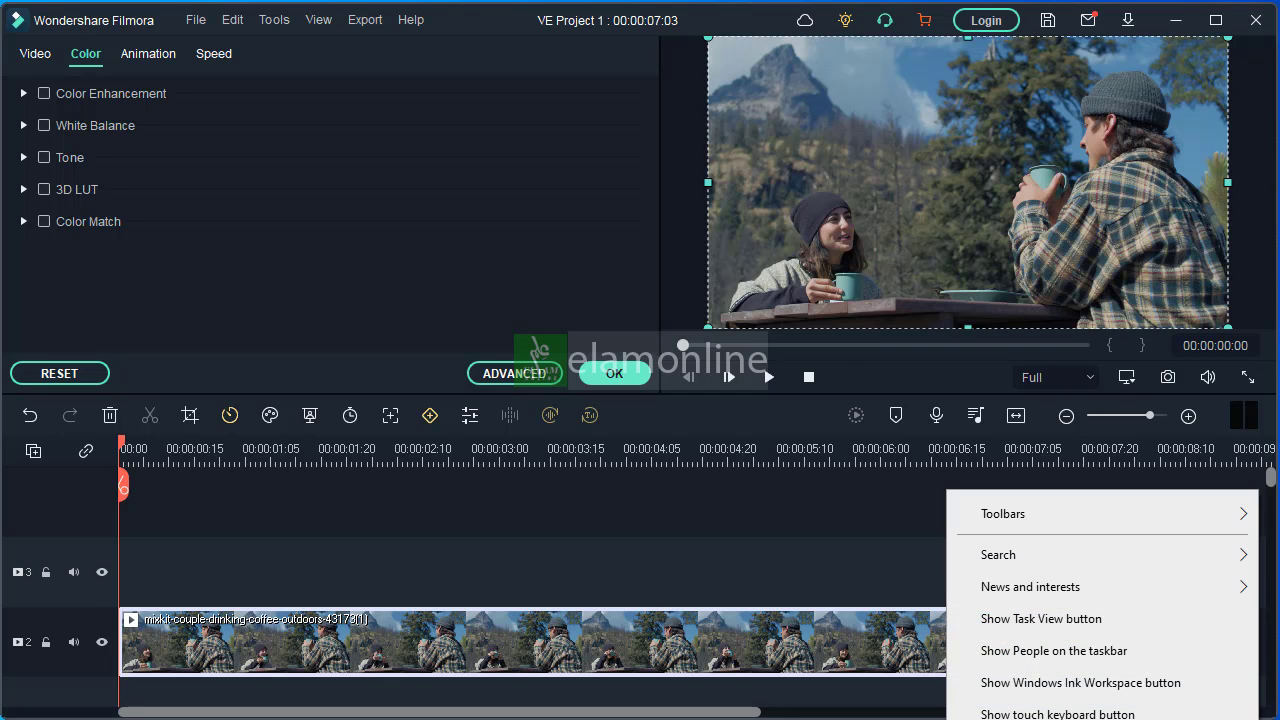
pyautogui.press('super+d')
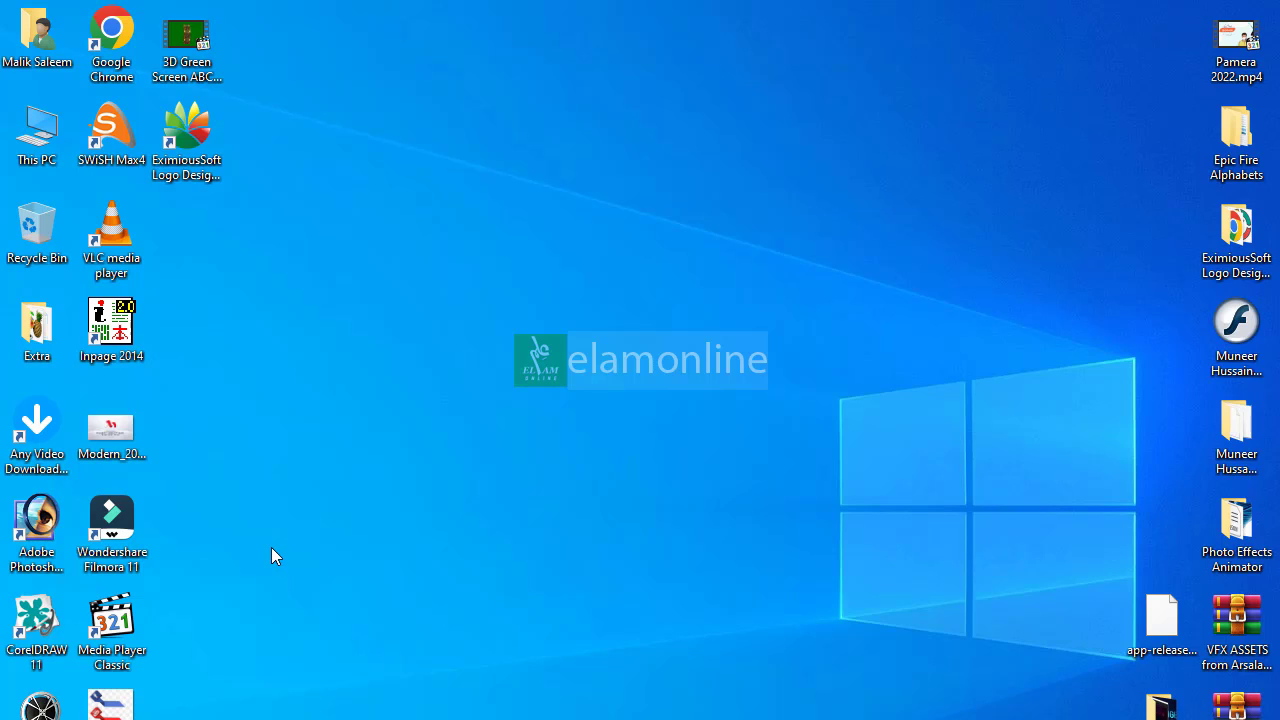
pyautogui.rightClick(112, 524)
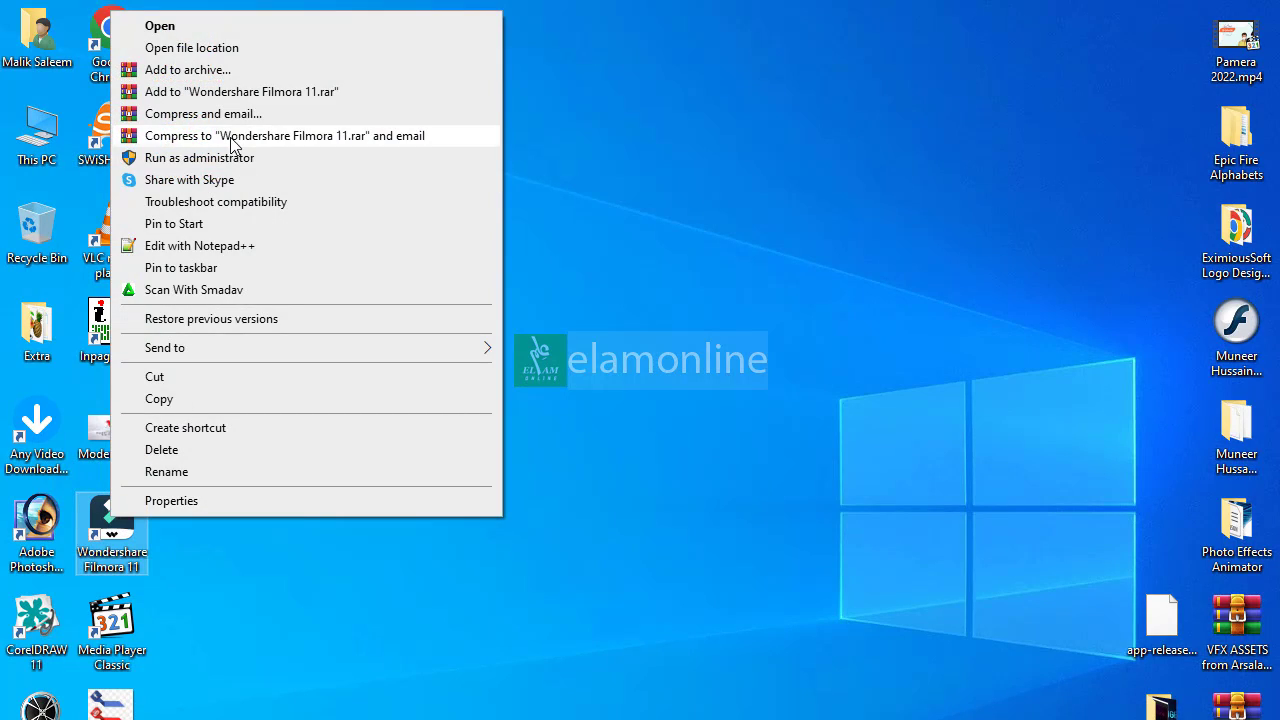
pyautogui.click(217, 50)
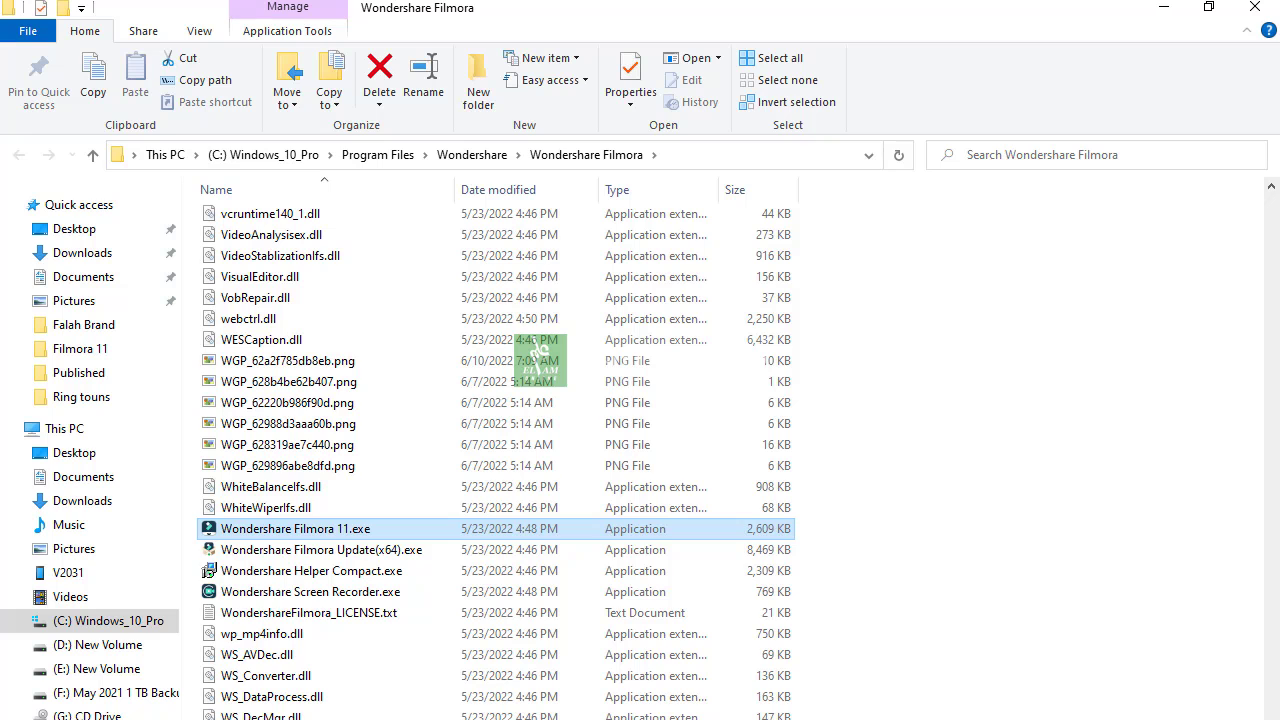
# Examine the LUT files in the resources > nle_effect > CubeLUTFiles folder, and close the folder window
pyautogui.moveTo(1272, 668); pyautogui.dragTo(1268, 192)
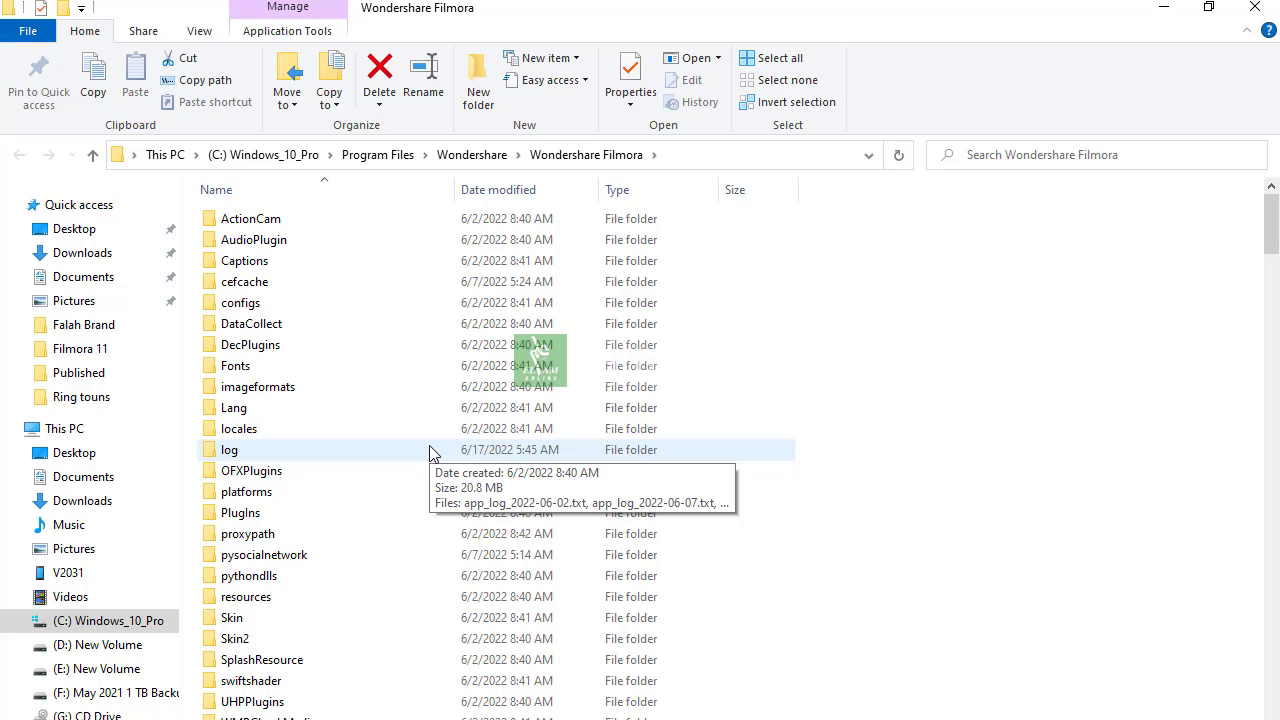
pyautogui.doubleClick(258, 600)
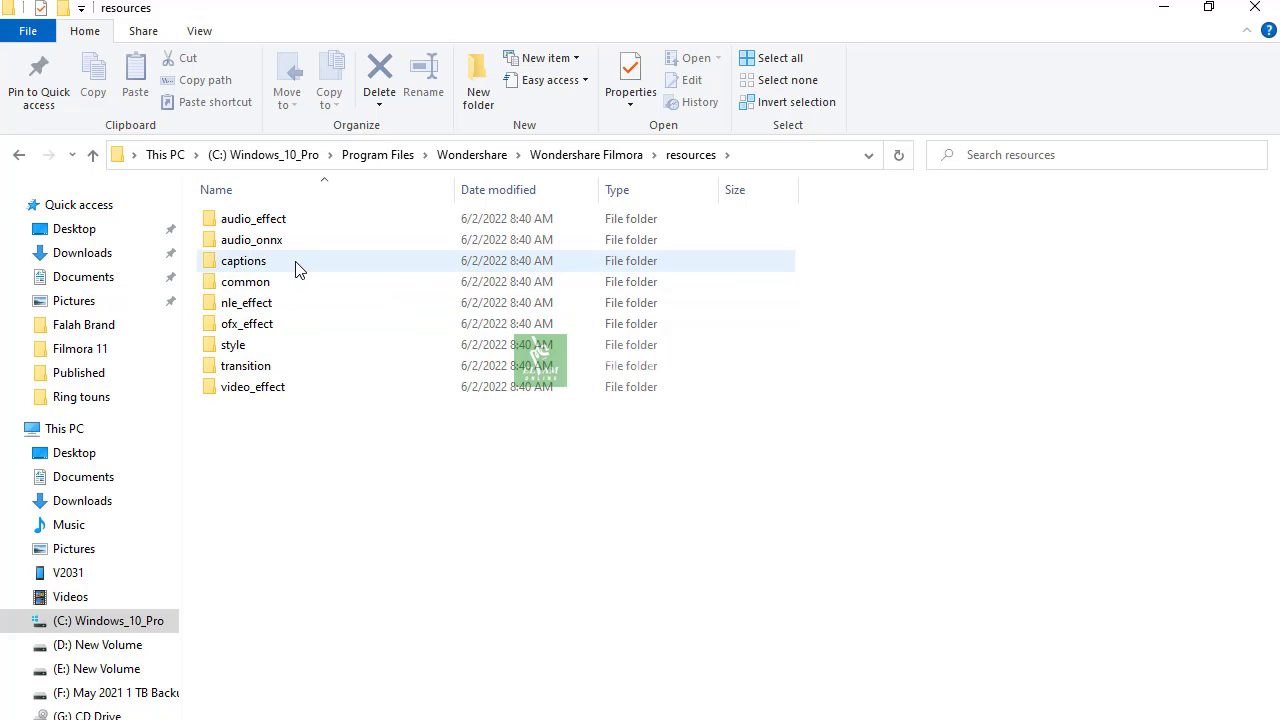
pyautogui.doubleClick(276, 283)
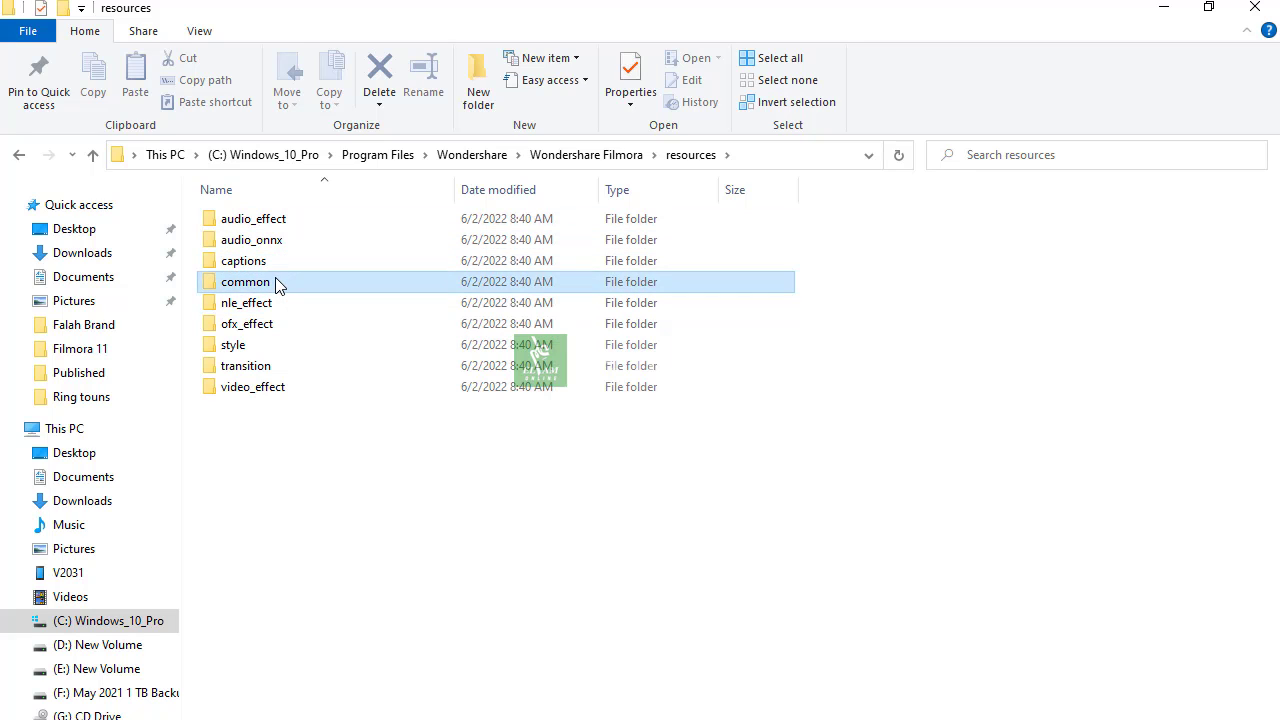
pyautogui.click(93, 157)
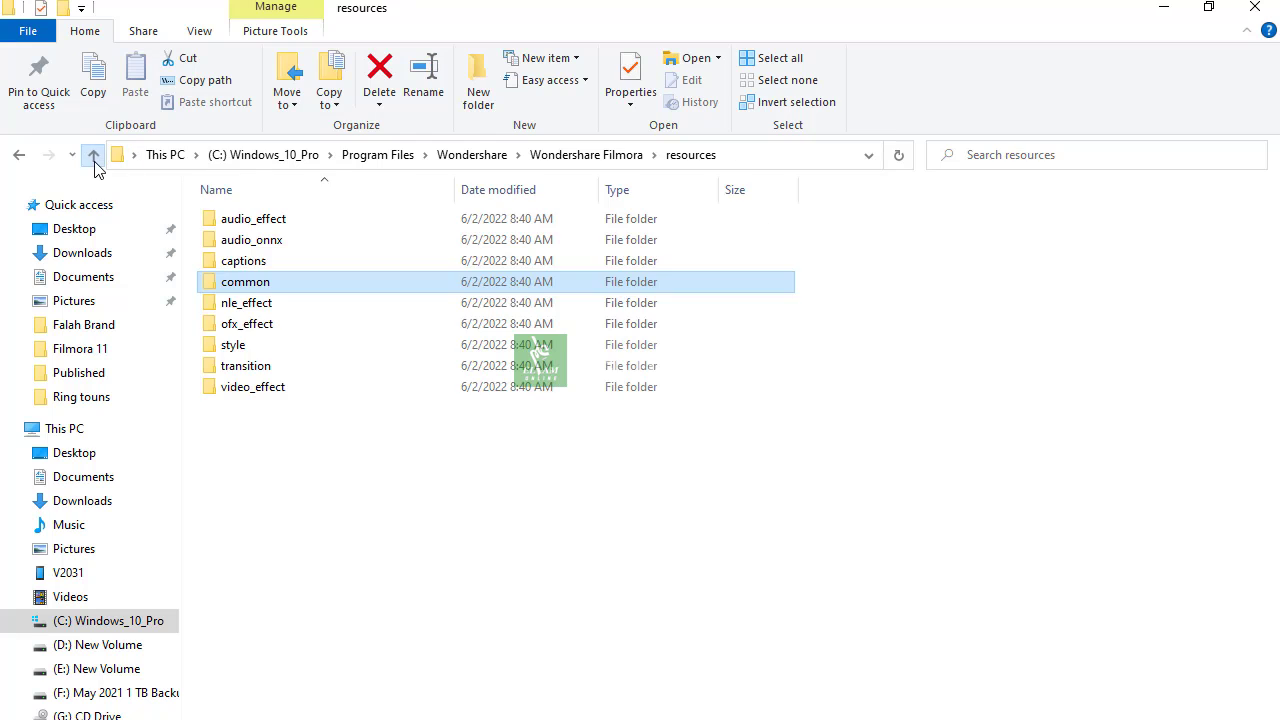
pyautogui.doubleClick(257, 308)
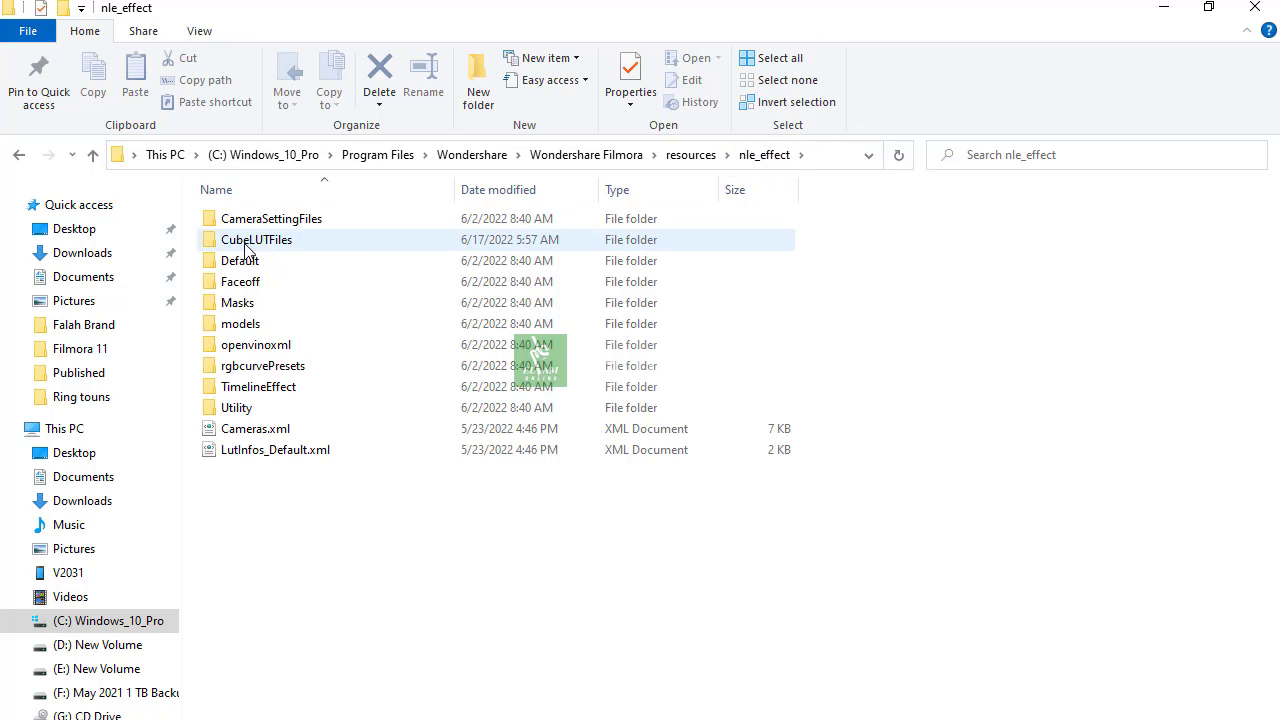
pyautogui.moveTo(270, 250)
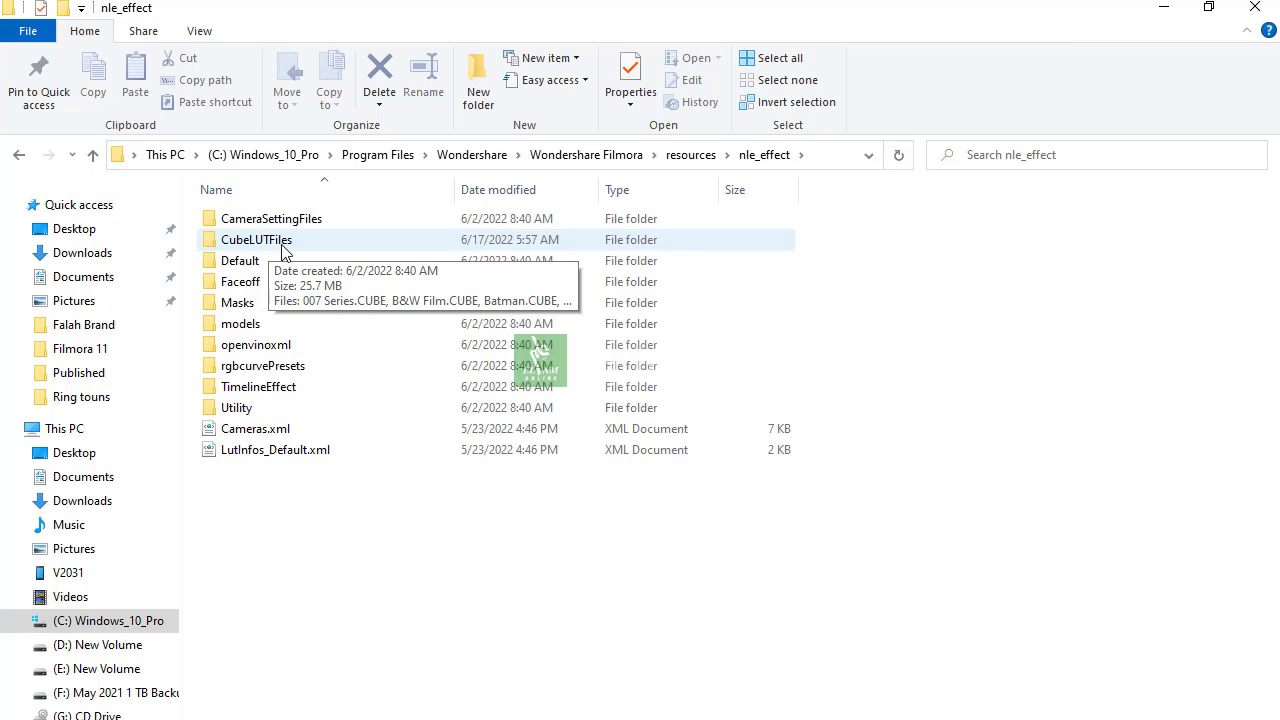
pyautogui.doubleClick(282, 250)
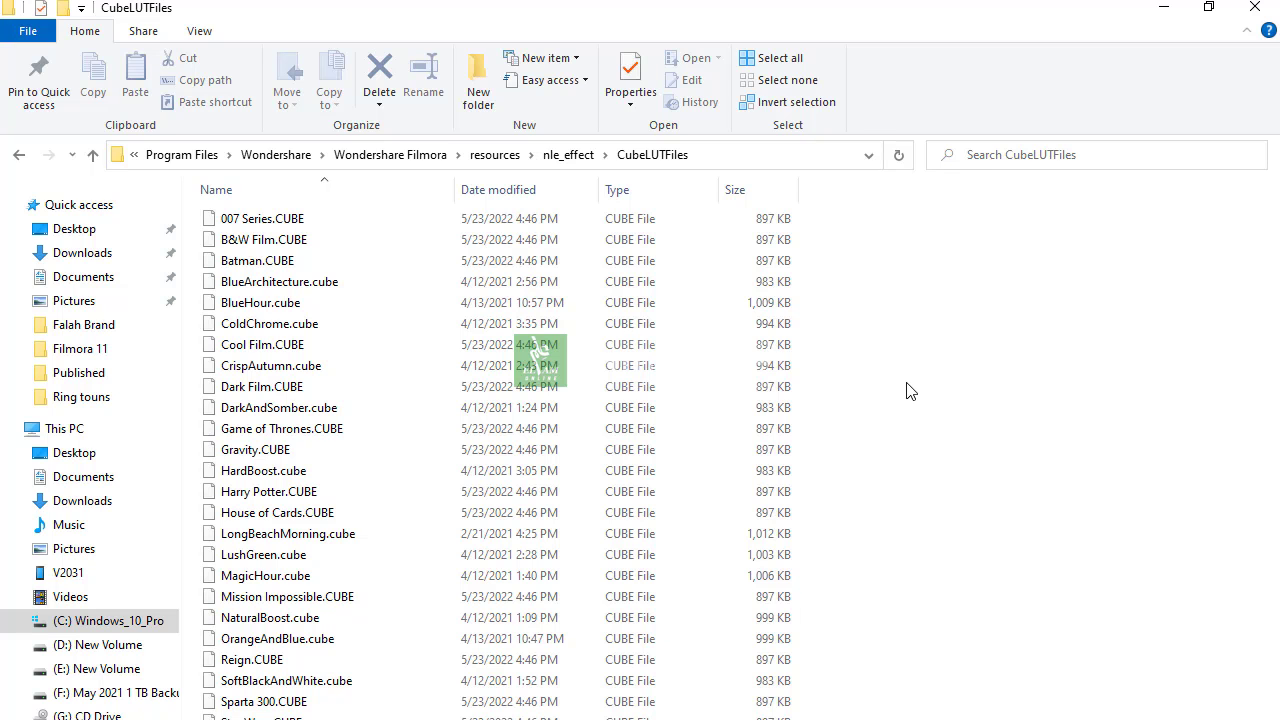
pyautogui.click(1266, 10)
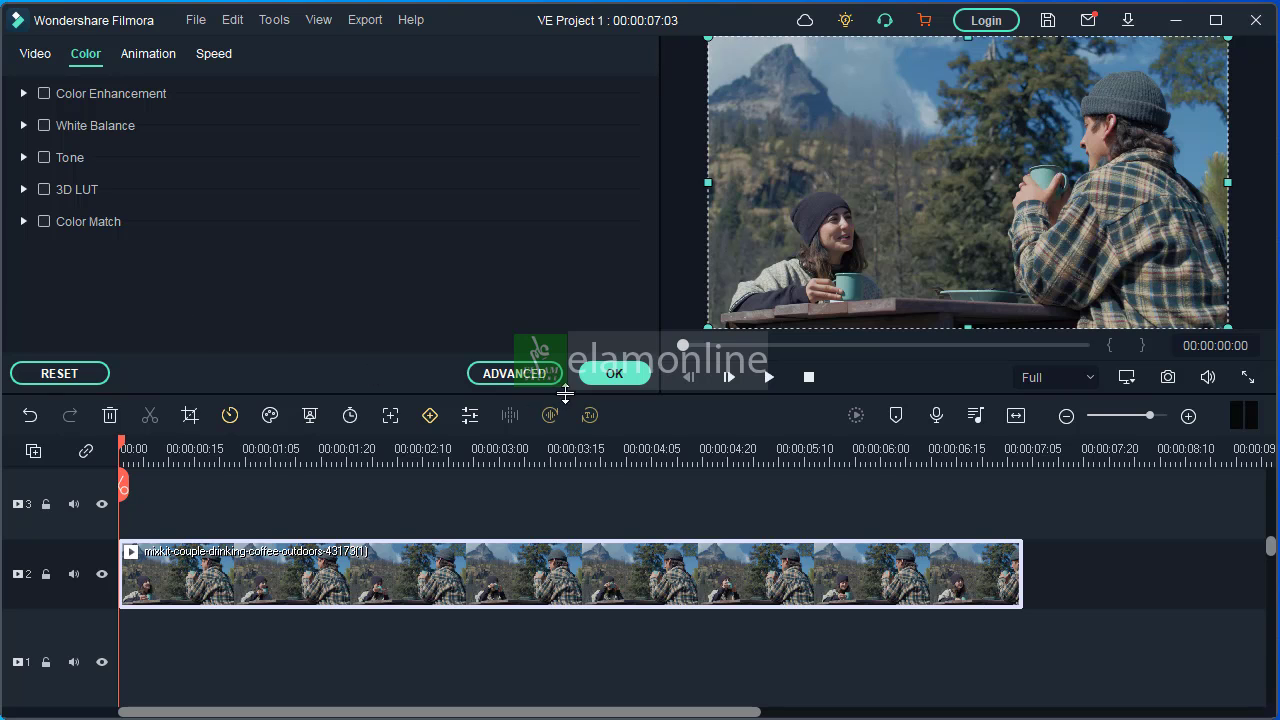
# Reopen Advanced Color Correction for the clip, widen its window and apply the OrangeAndBlue preset
pyautogui.click(515, 374)
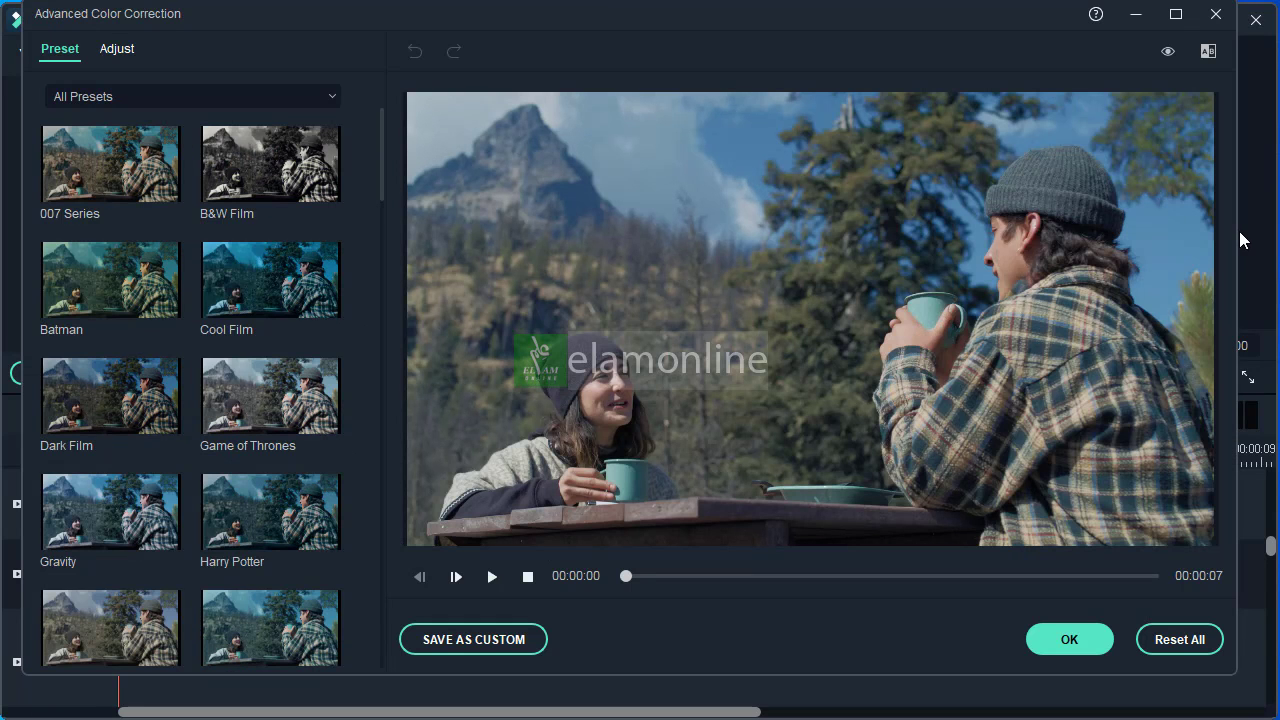
pyautogui.moveTo(1234, 230); pyautogui.dragTo(1274, 230)
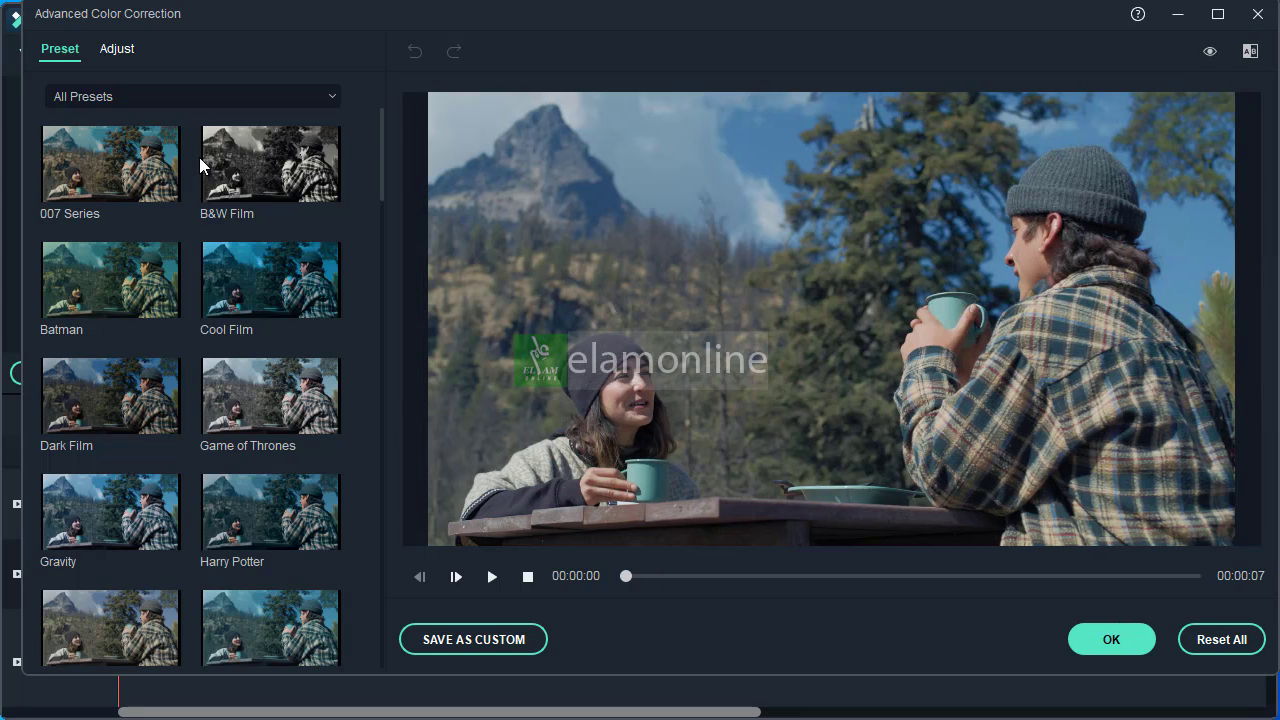
pyautogui.moveTo(381, 155); pyautogui.dragTo(360, 379)
pyautogui.scroll(-4, 358, 435)
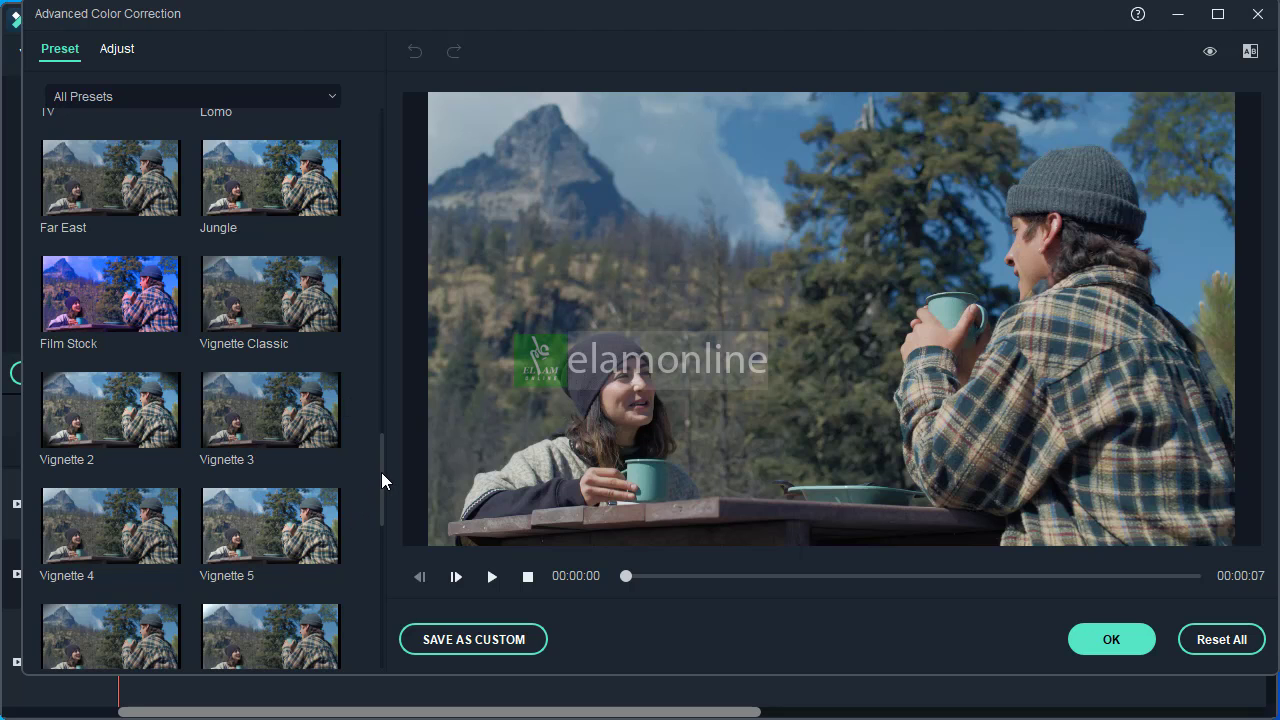
pyautogui.moveTo(381, 481); pyautogui.dragTo(376, 614)
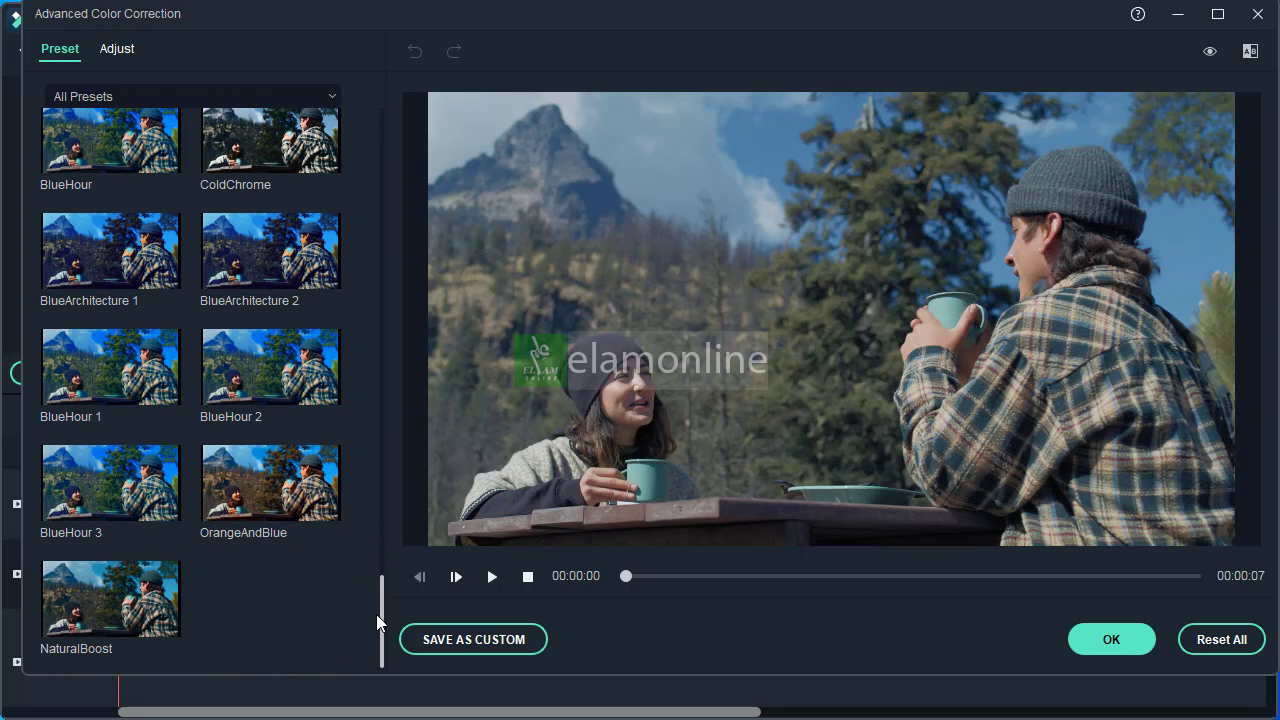
pyautogui.click(270, 480)
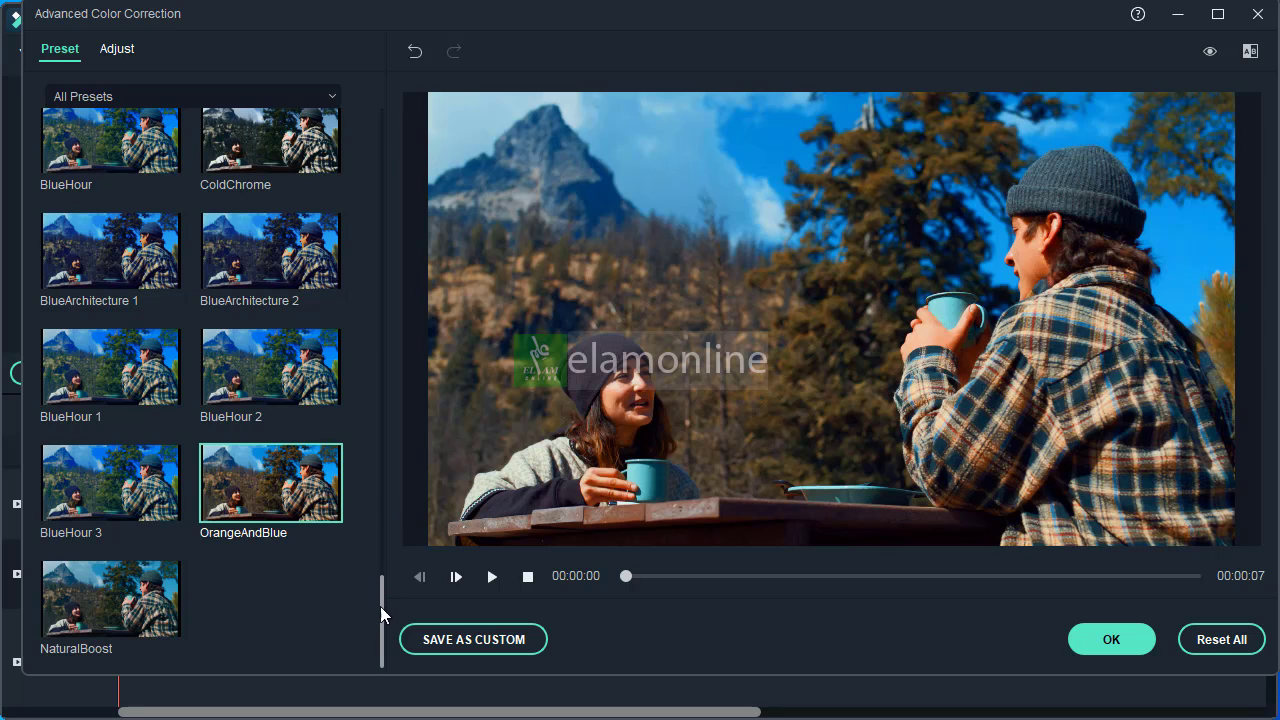
# Toggle the preview between original and graded image, and compare both in Side-by-Side View
pyautogui.click(1209, 51)
pyautogui.click(1209, 51)
pyautogui.click(1250, 52)
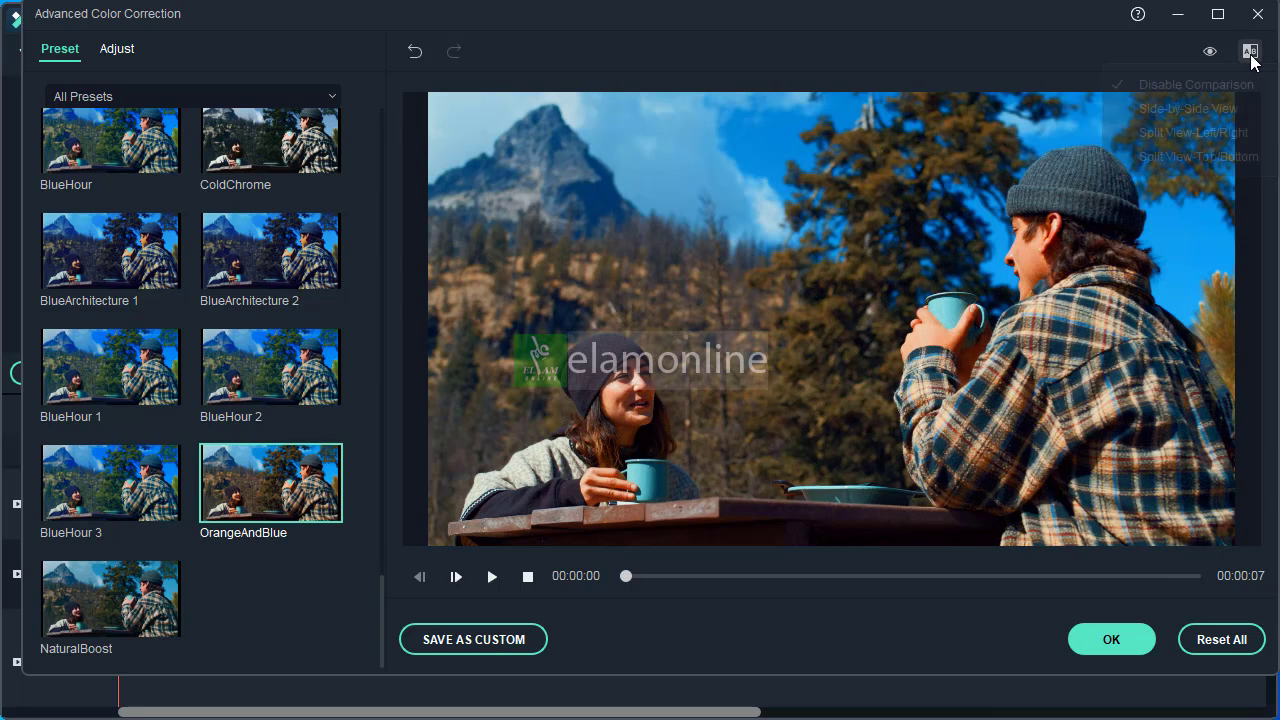
pyautogui.click(1190, 106)
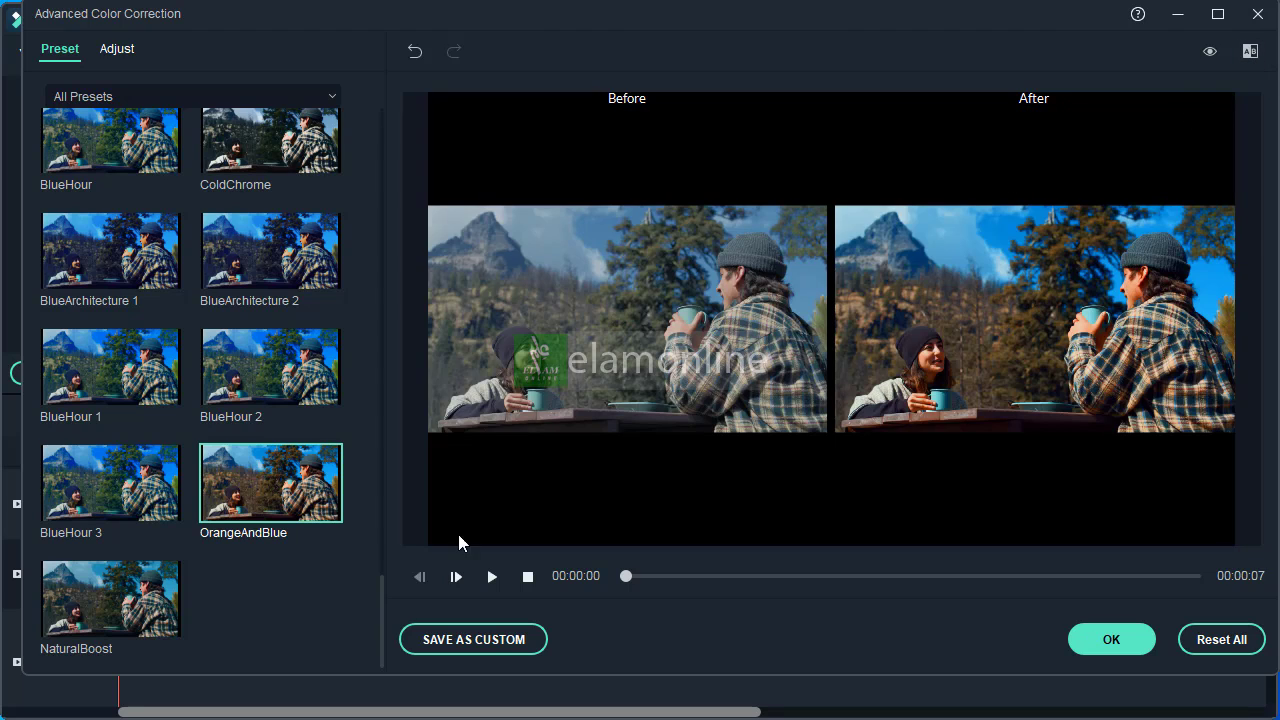
pyautogui.moveTo(382, 619); pyautogui.dragTo(381, 140)
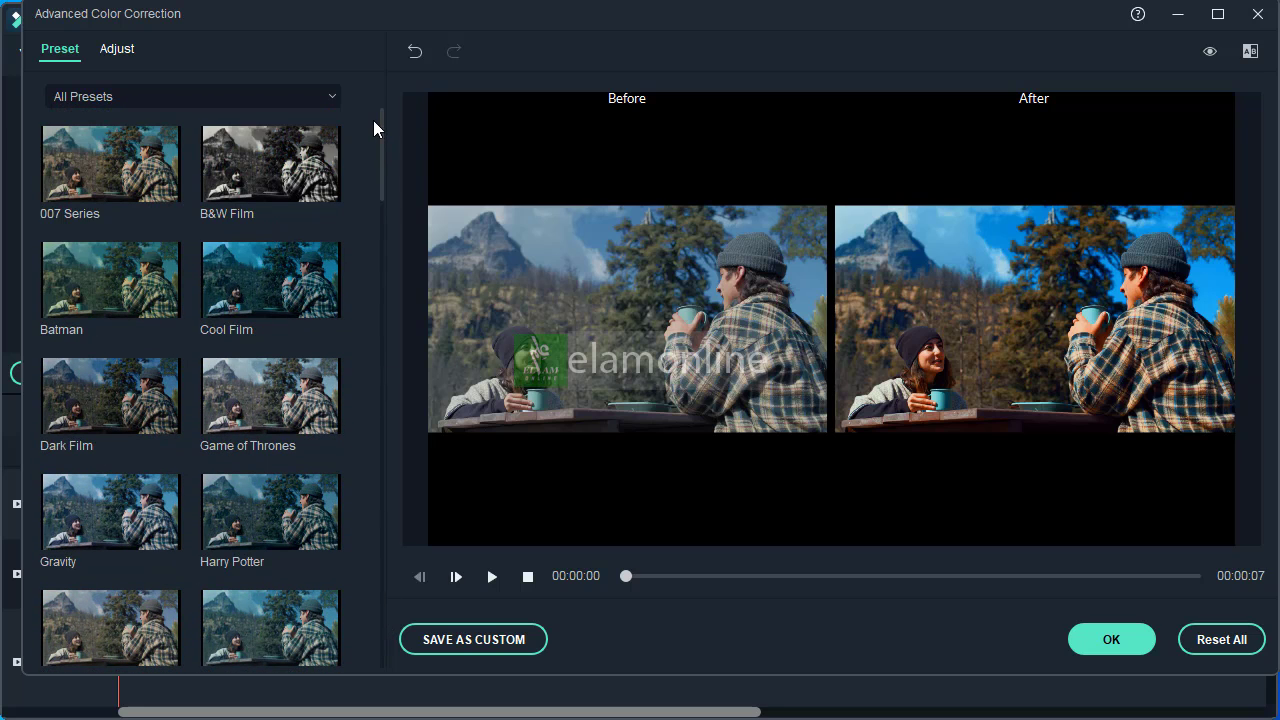
# In the Color adjustments, set Exposure to 24, Brightness to -16 and Contrast to 4
pyautogui.click(113, 52)
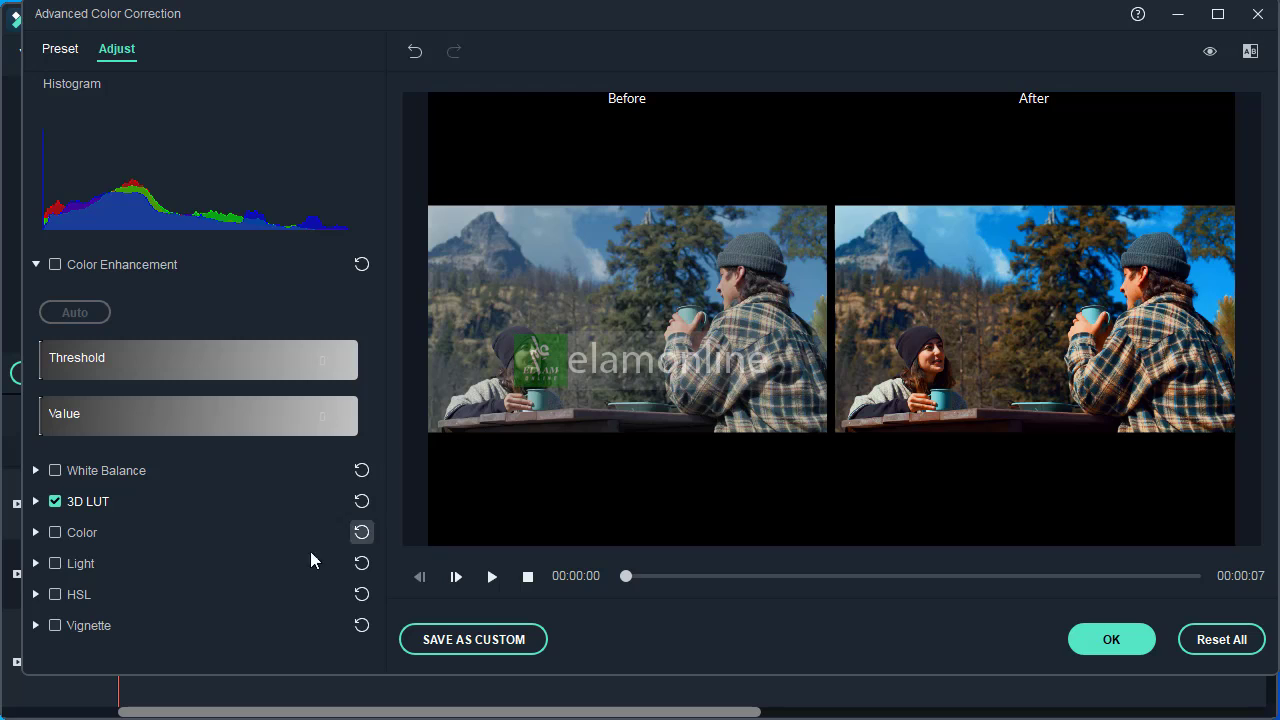
pyautogui.click(36, 532)
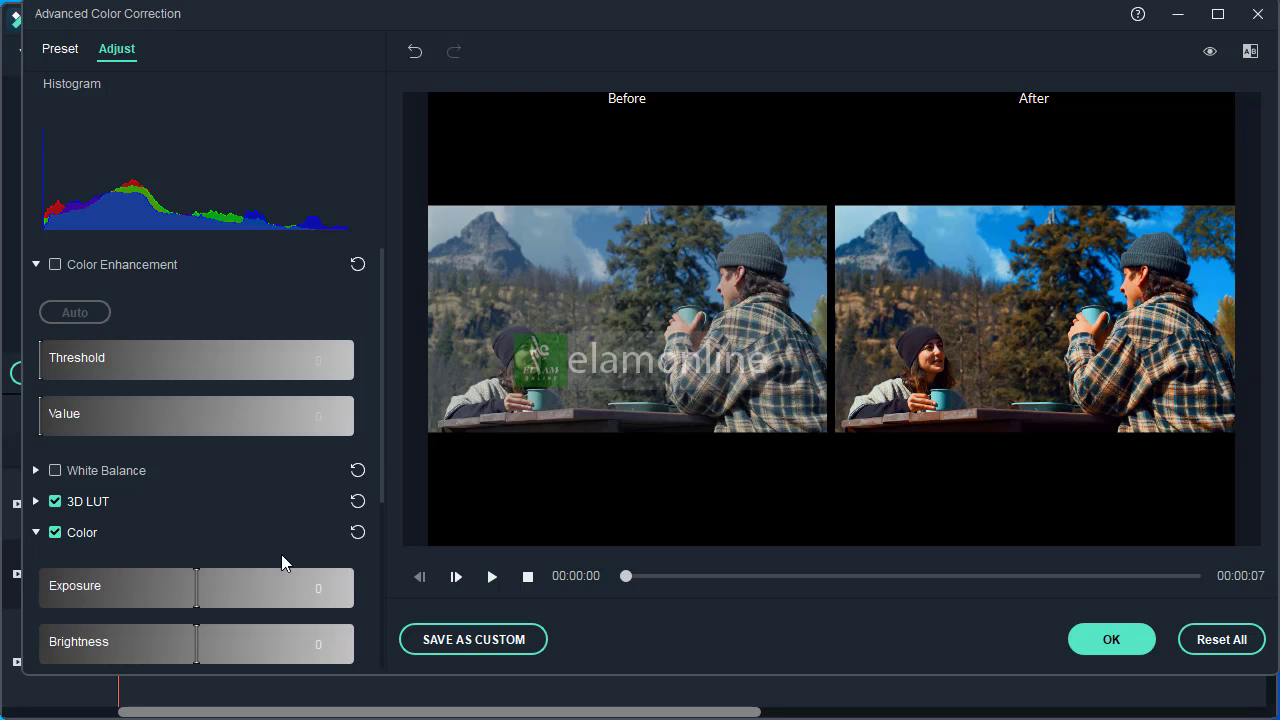
pyautogui.moveTo(193, 584); pyautogui.dragTo(235, 580)
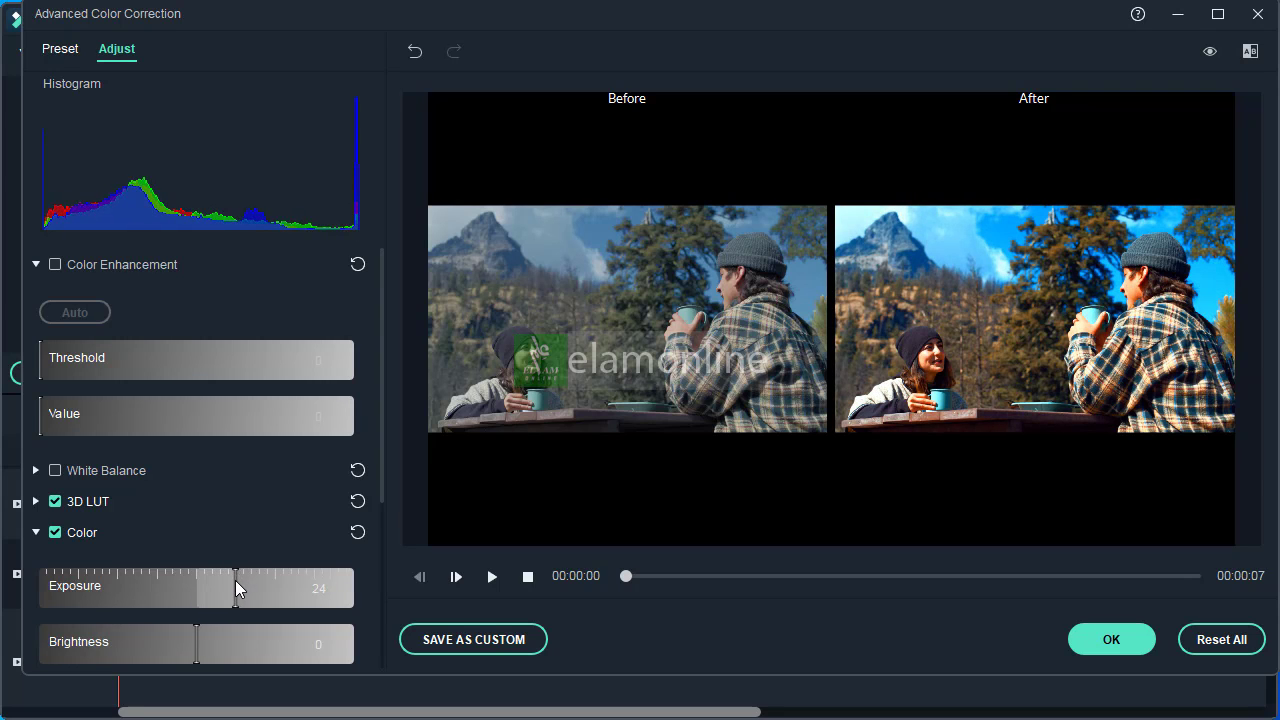
pyautogui.scroll(-2, 232, 558)
pyautogui.moveTo(195, 533); pyautogui.dragTo(171, 536)
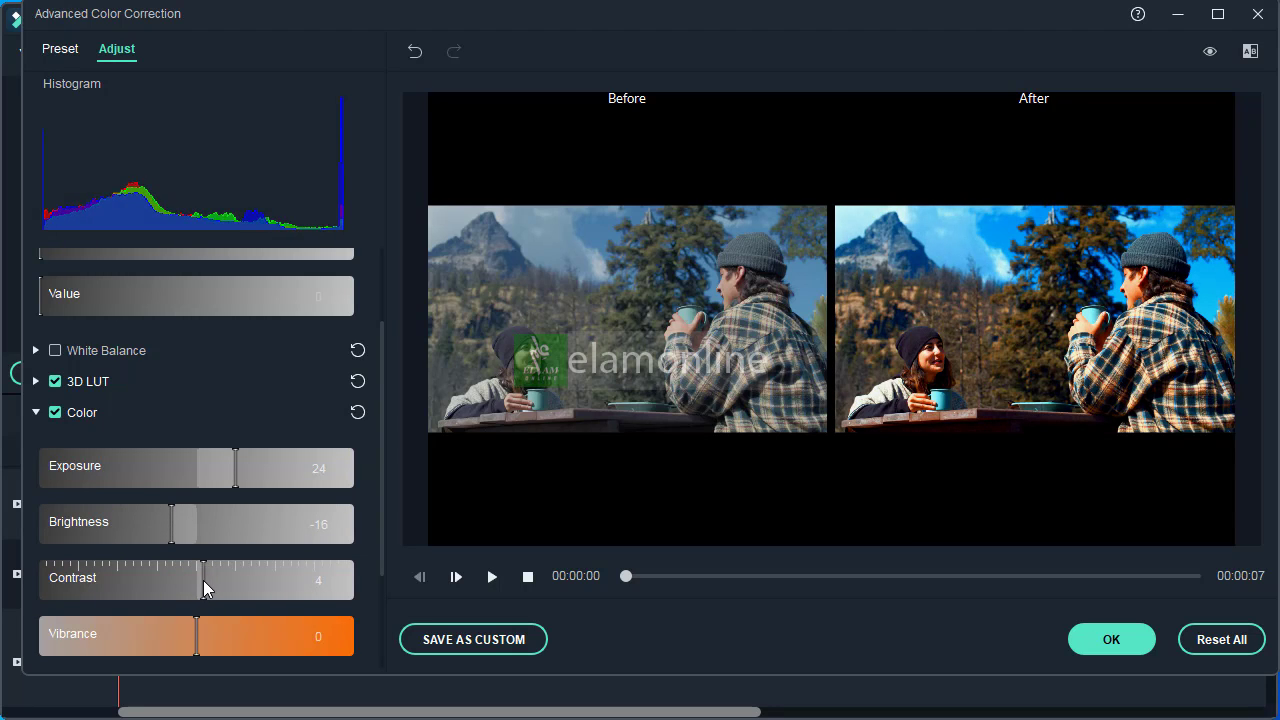
# Set the clip's Vibrance to -42 and Saturation to 16
pyautogui.scroll(-1, 246, 545)
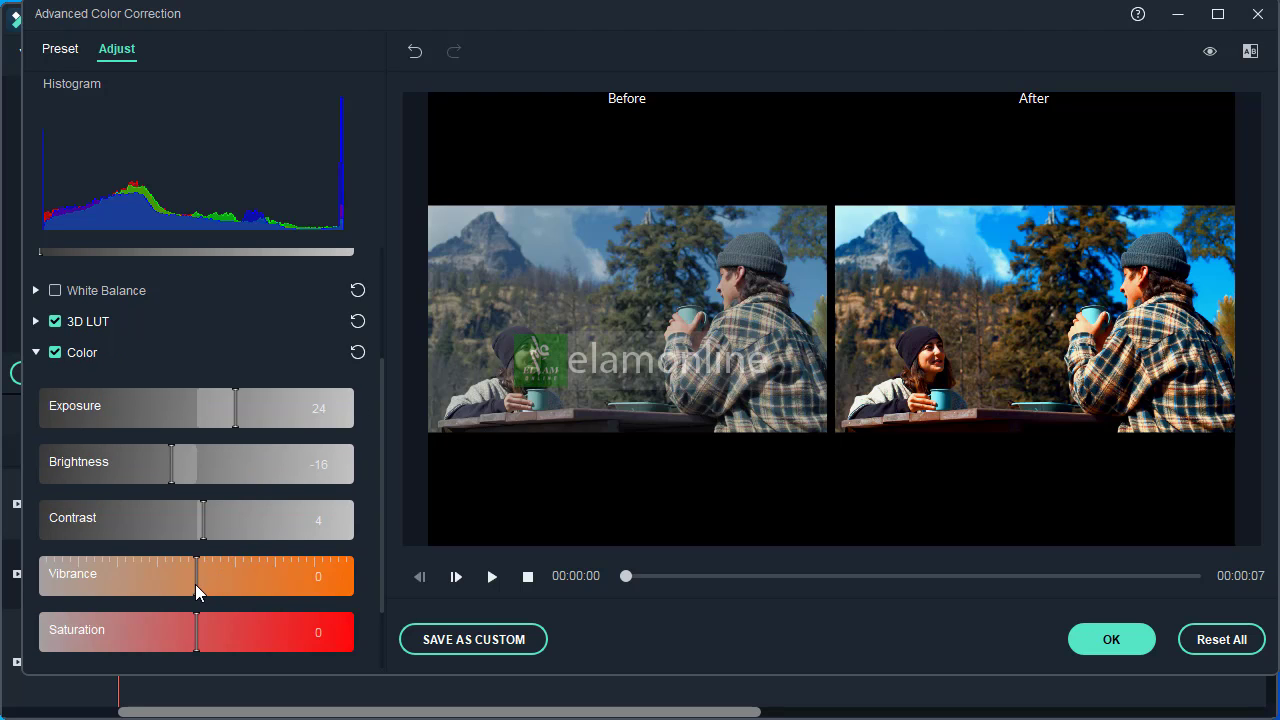
pyautogui.moveTo(193, 578); pyautogui.dragTo(130, 582)
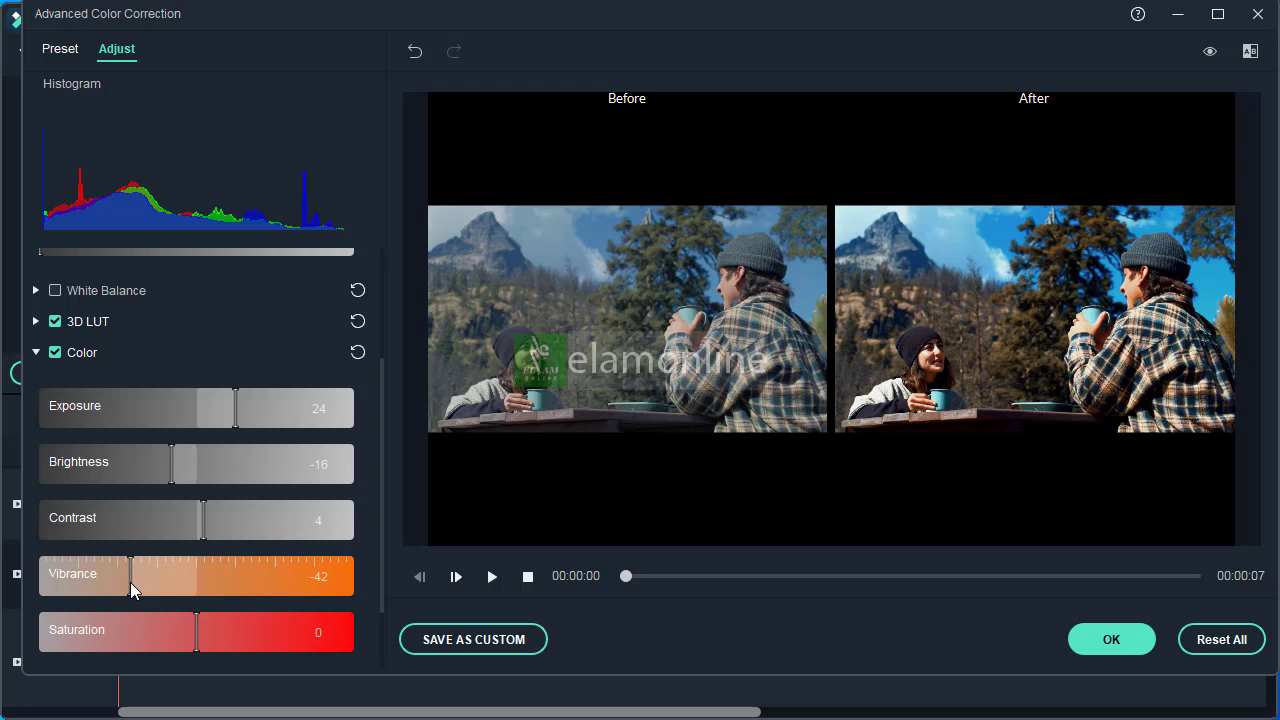
pyautogui.scroll(-2, 216, 563)
pyautogui.moveTo(193, 544); pyautogui.dragTo(223, 543)
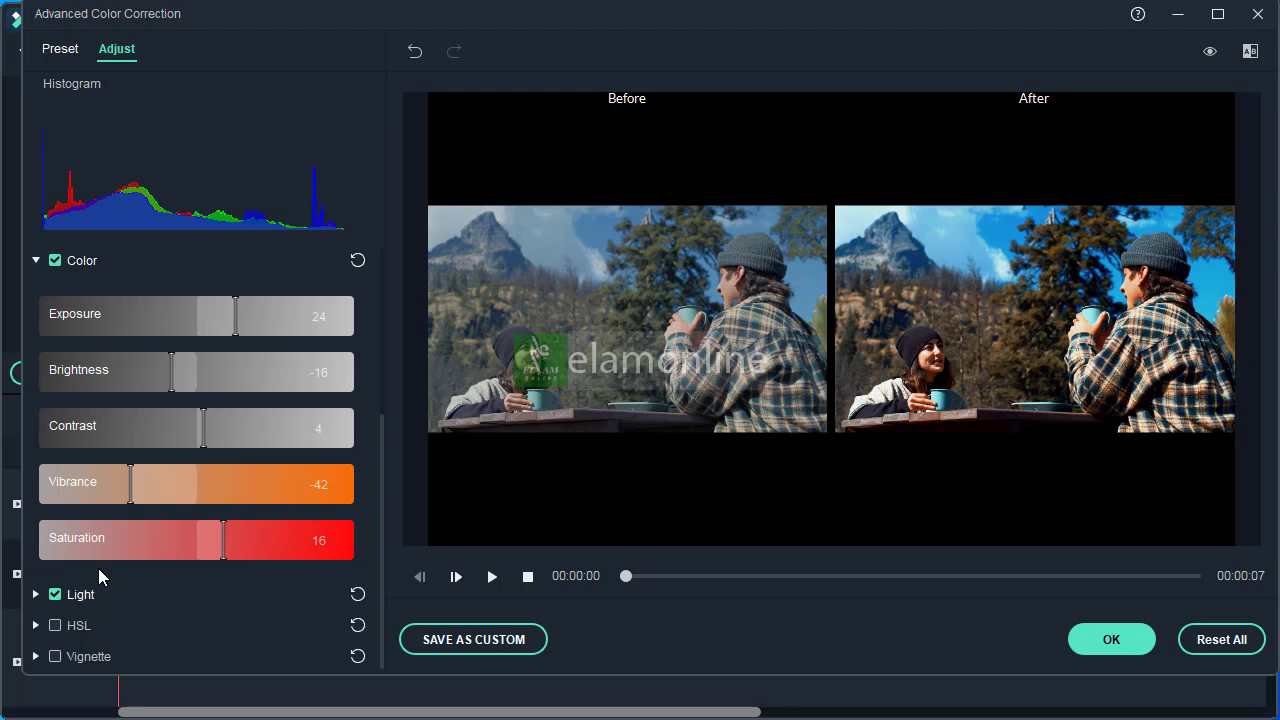
# In the Light adjustments, set Highlights to -27, Shadows to 45 and Blacks to 37
pyautogui.click(35, 596)
pyautogui.scroll(-4, 199, 559)
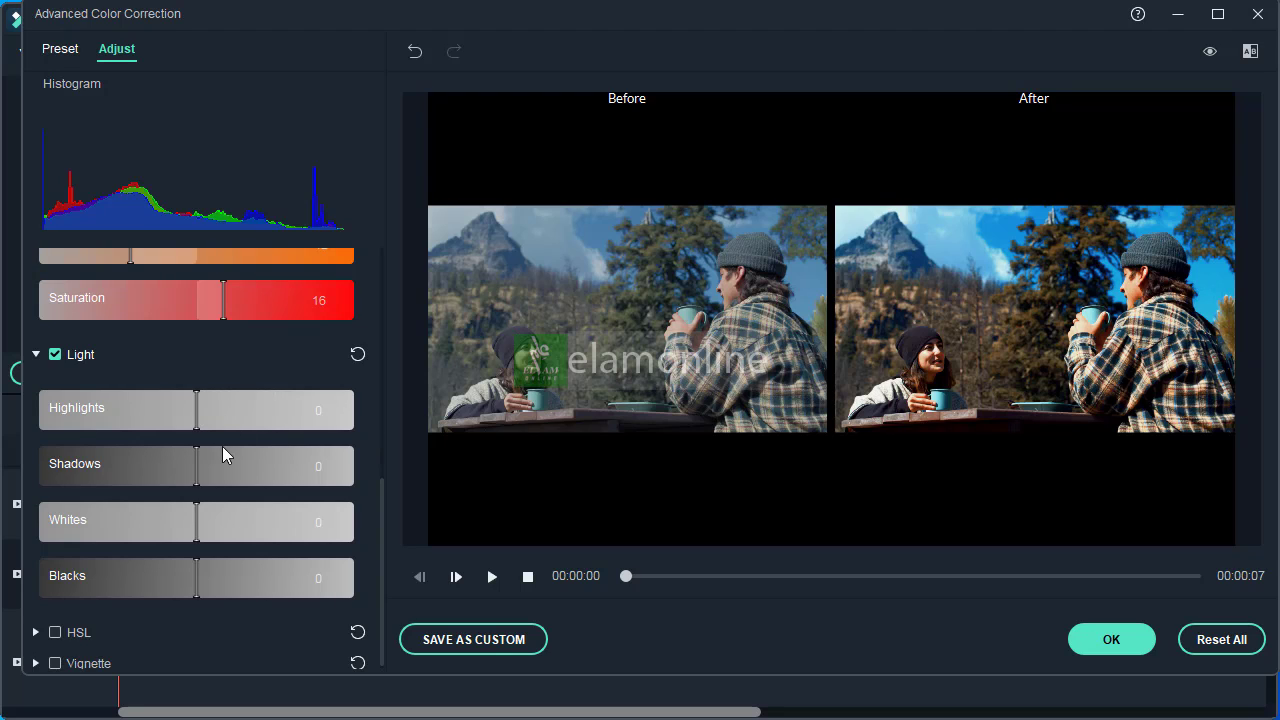
pyautogui.moveTo(197, 420); pyautogui.dragTo(155, 424)
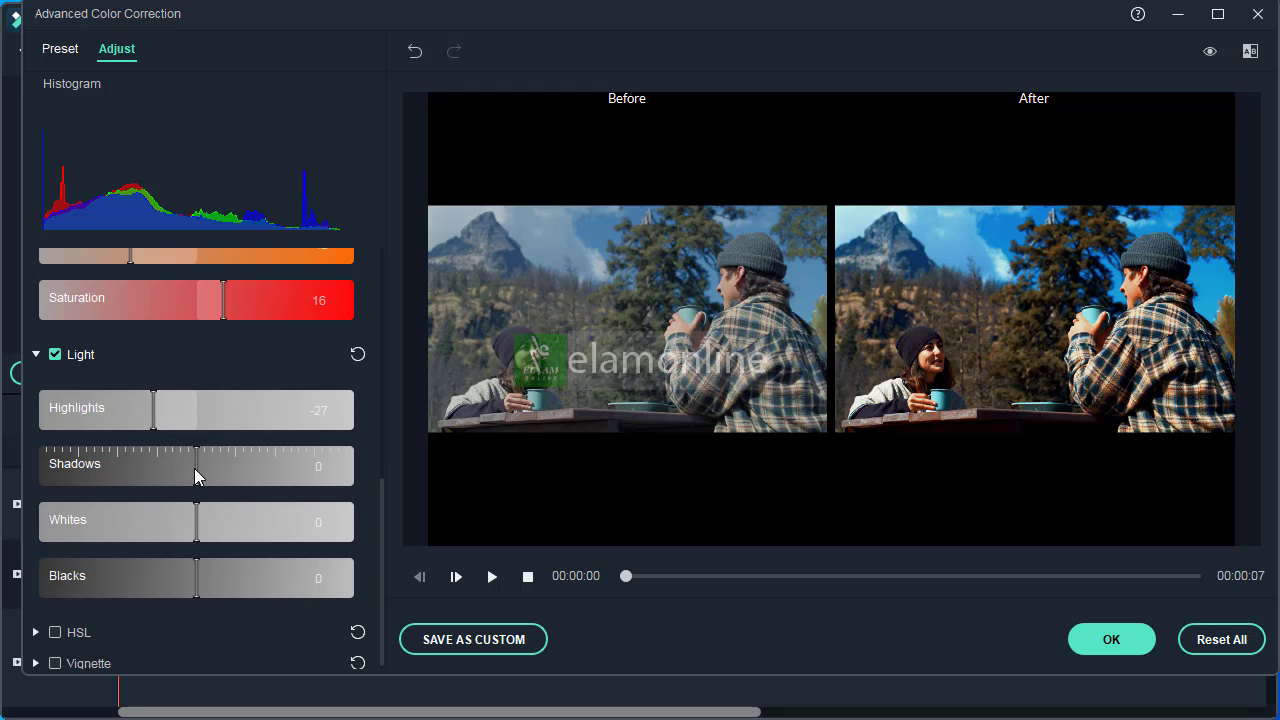
pyautogui.moveTo(195, 470); pyautogui.dragTo(257, 472)
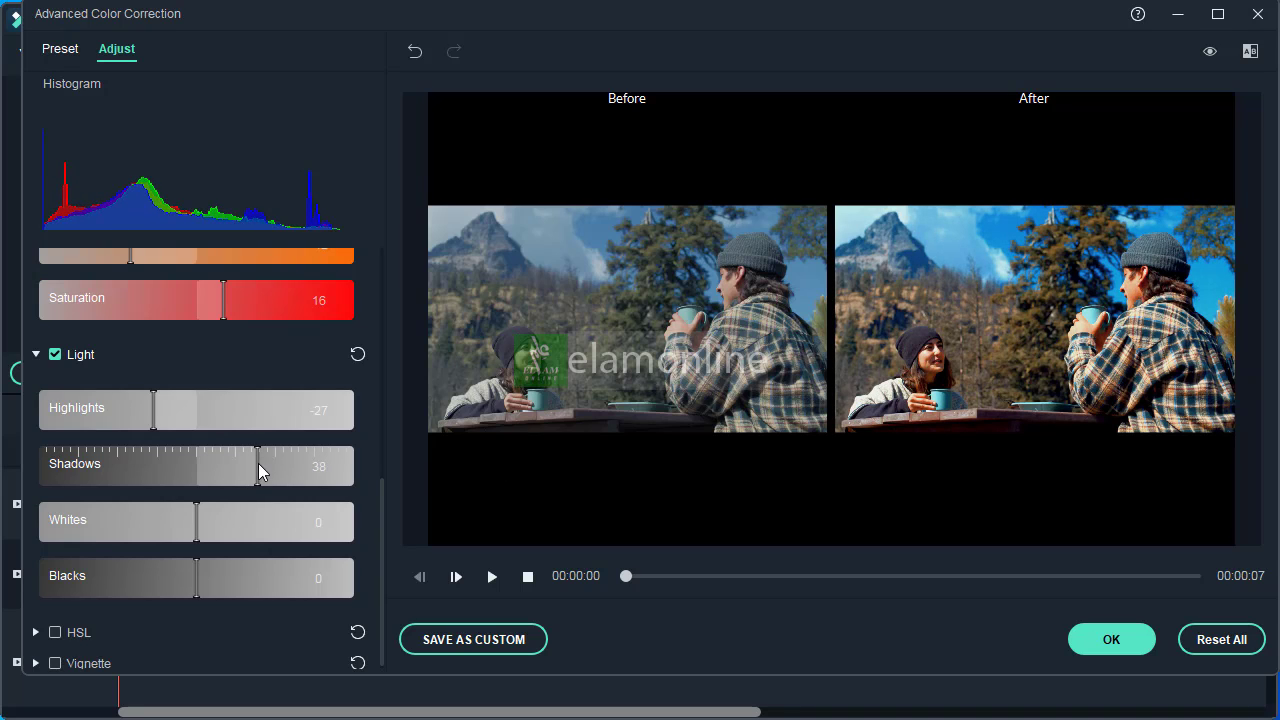
pyautogui.moveTo(258, 465); pyautogui.dragTo(268, 464)
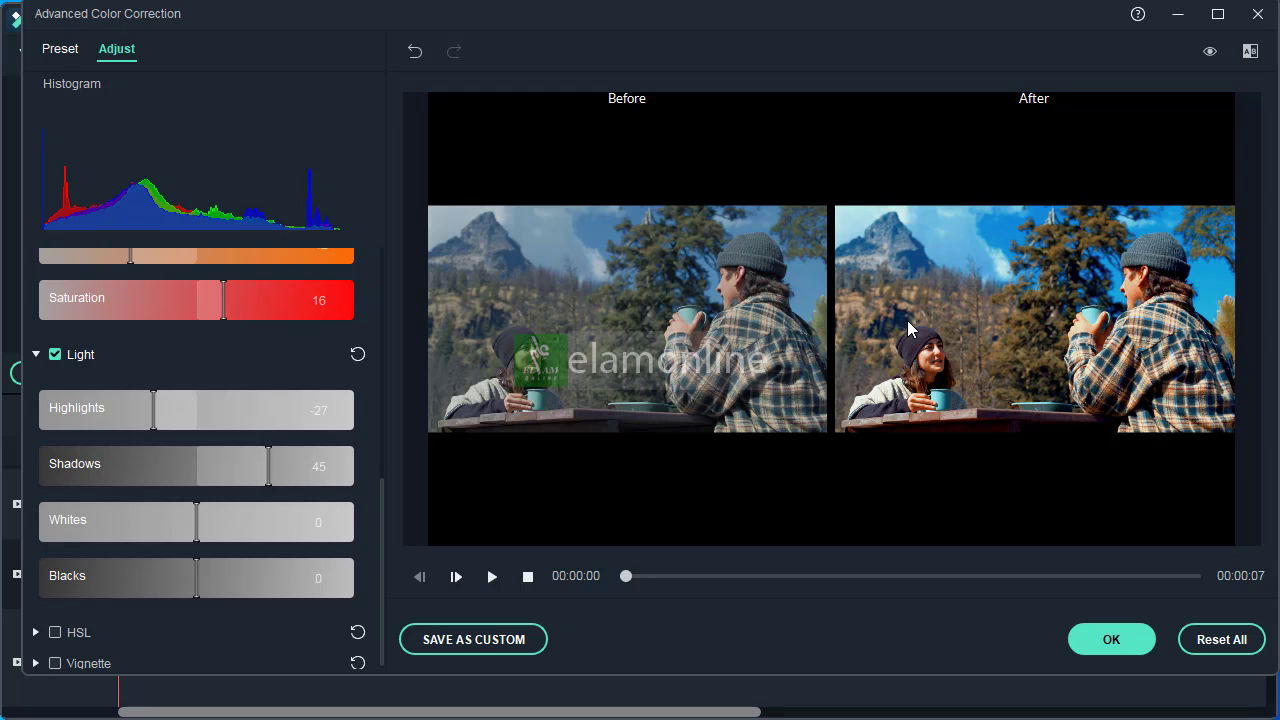
pyautogui.scroll(-1, 224, 391)
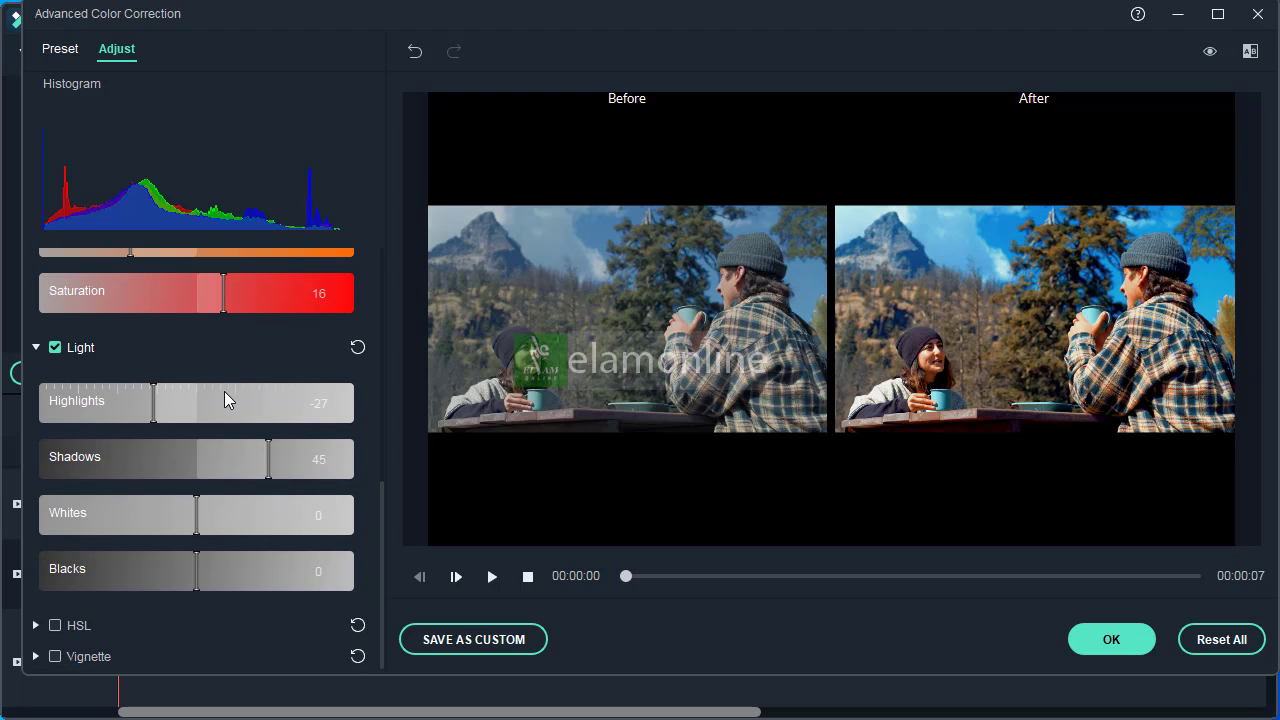
pyautogui.moveTo(196, 570); pyautogui.dragTo(256, 566)
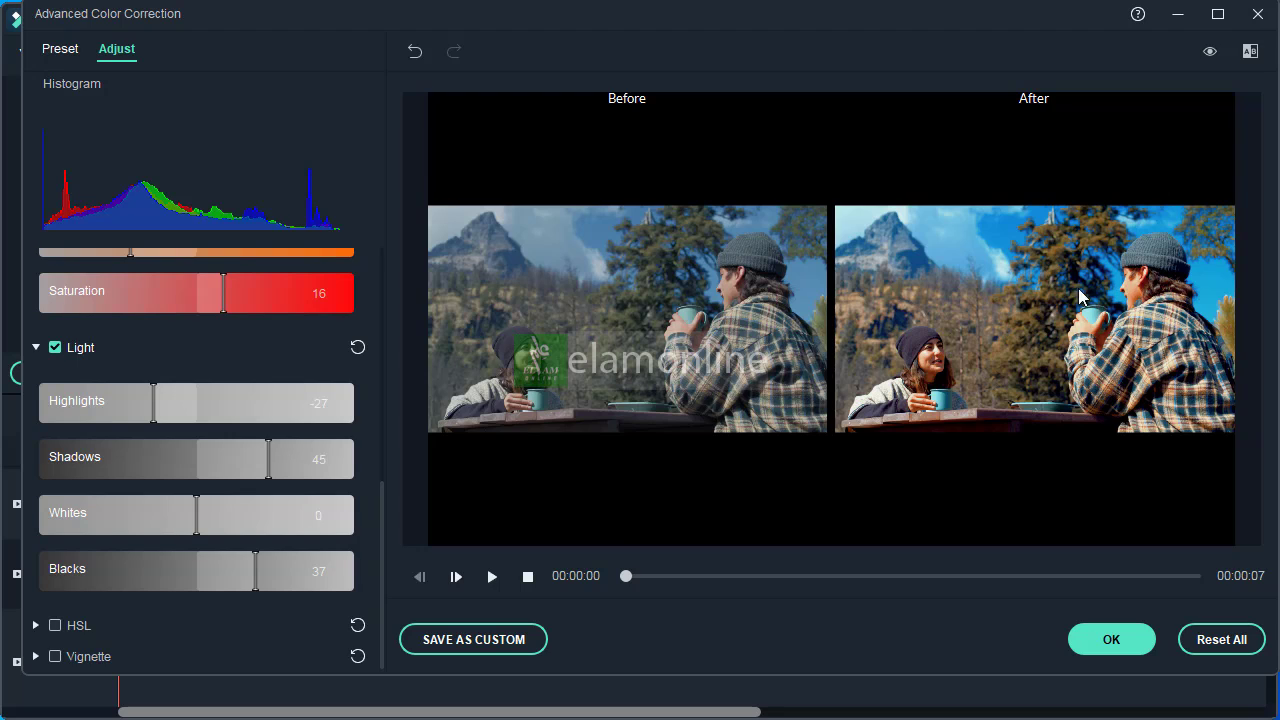
# Look through the HSL and Vignette settings without changing them, and apply the advanced color correction to the clip
pyautogui.click(35, 625)
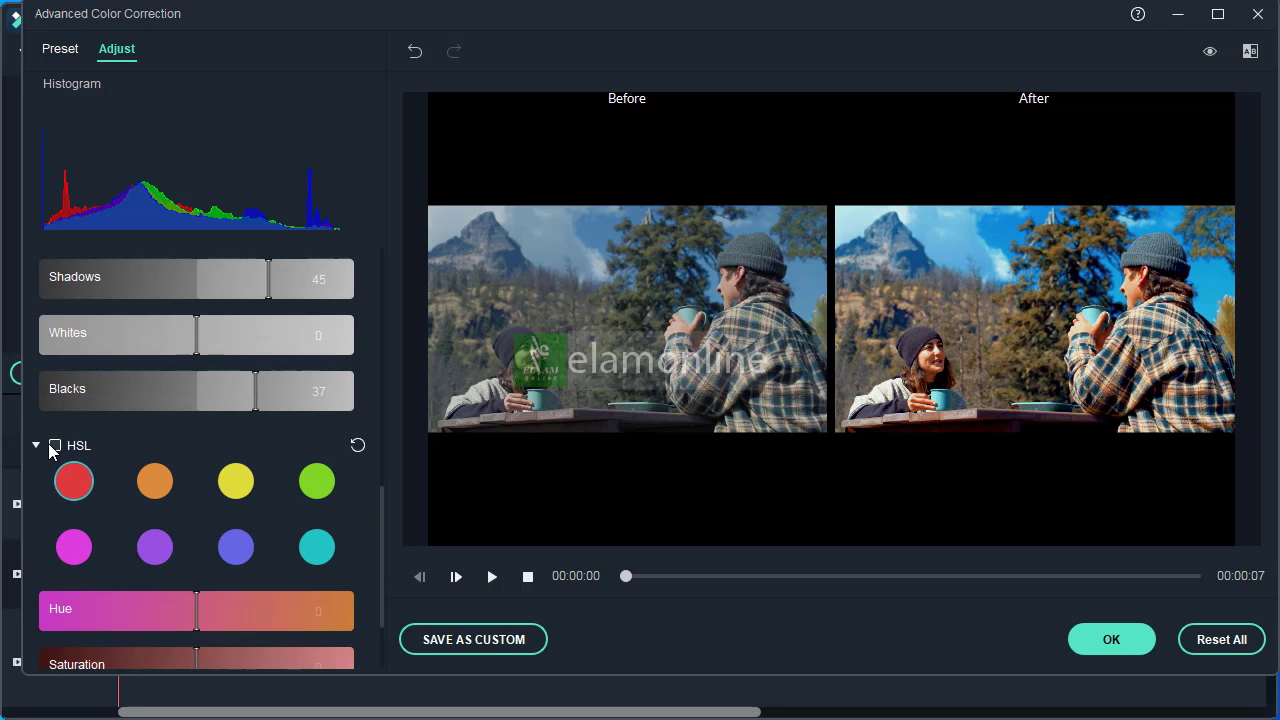
pyautogui.click(37, 445)
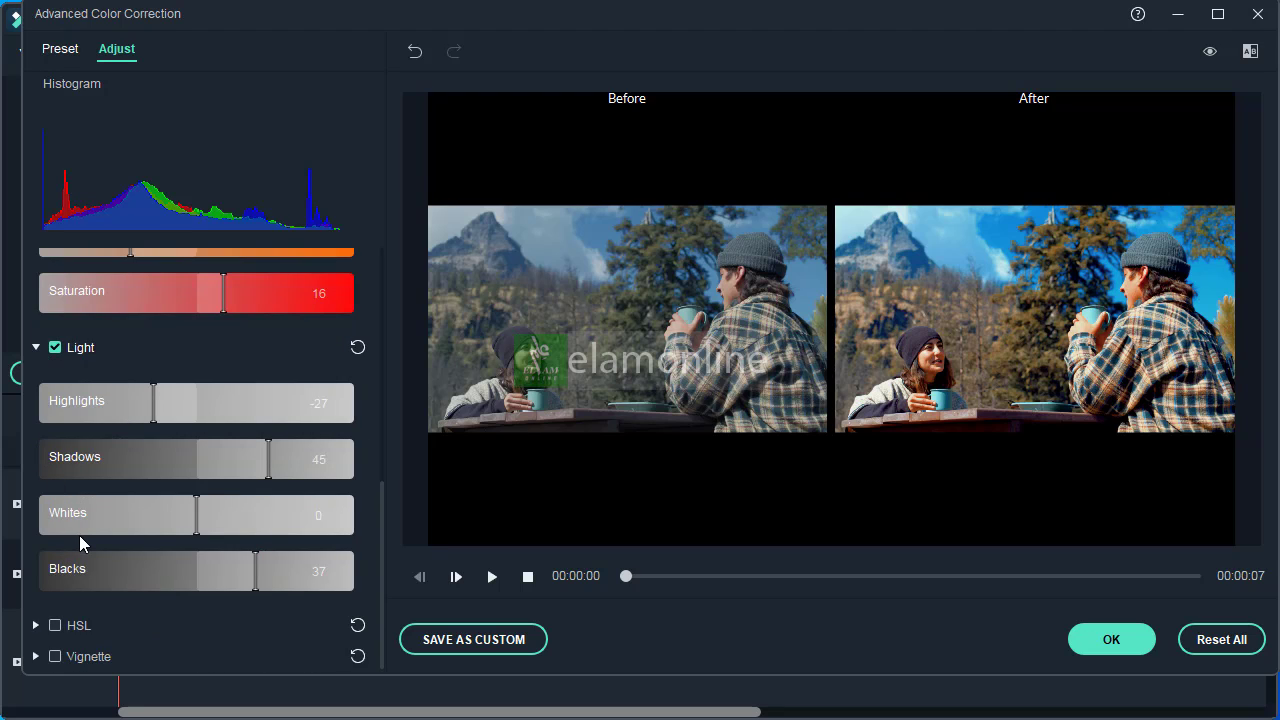
pyautogui.click(35, 656)
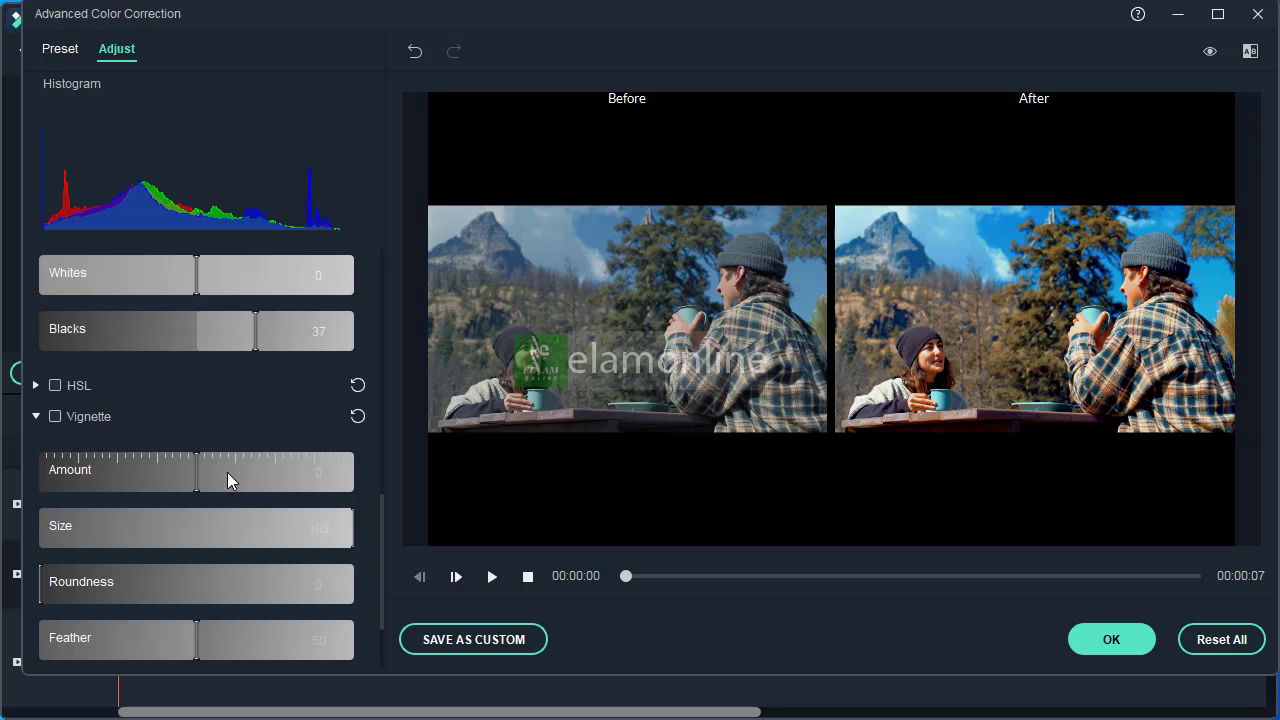
pyautogui.scroll(-2, 224, 473)
pyautogui.scroll(3, 221, 474)
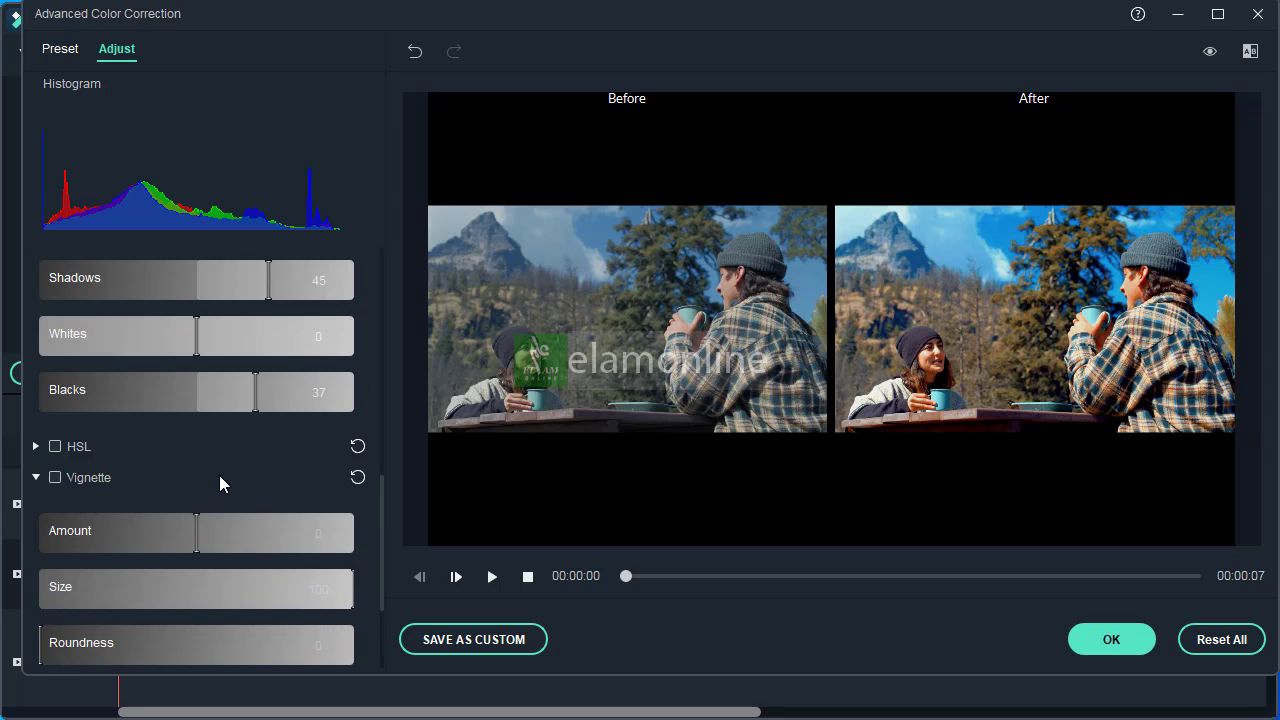
pyautogui.click(37, 480)
pyautogui.scroll(8, 77, 582)
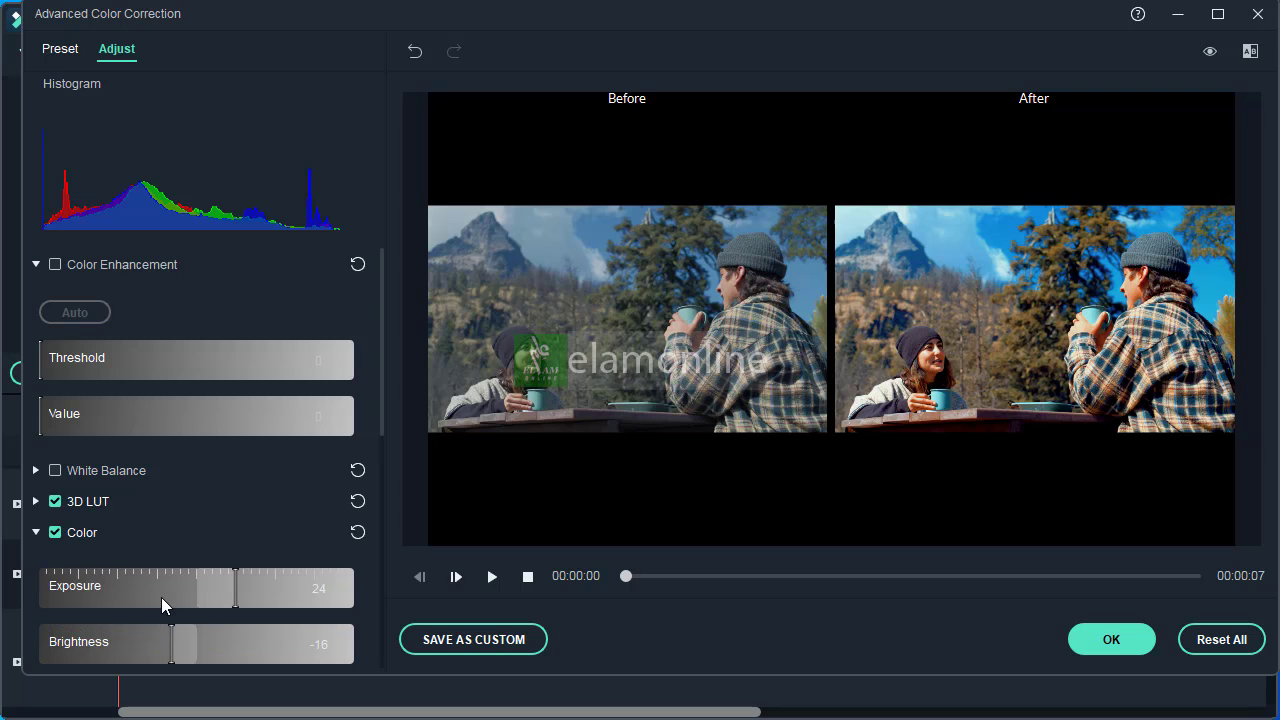
pyautogui.click(1119, 639)
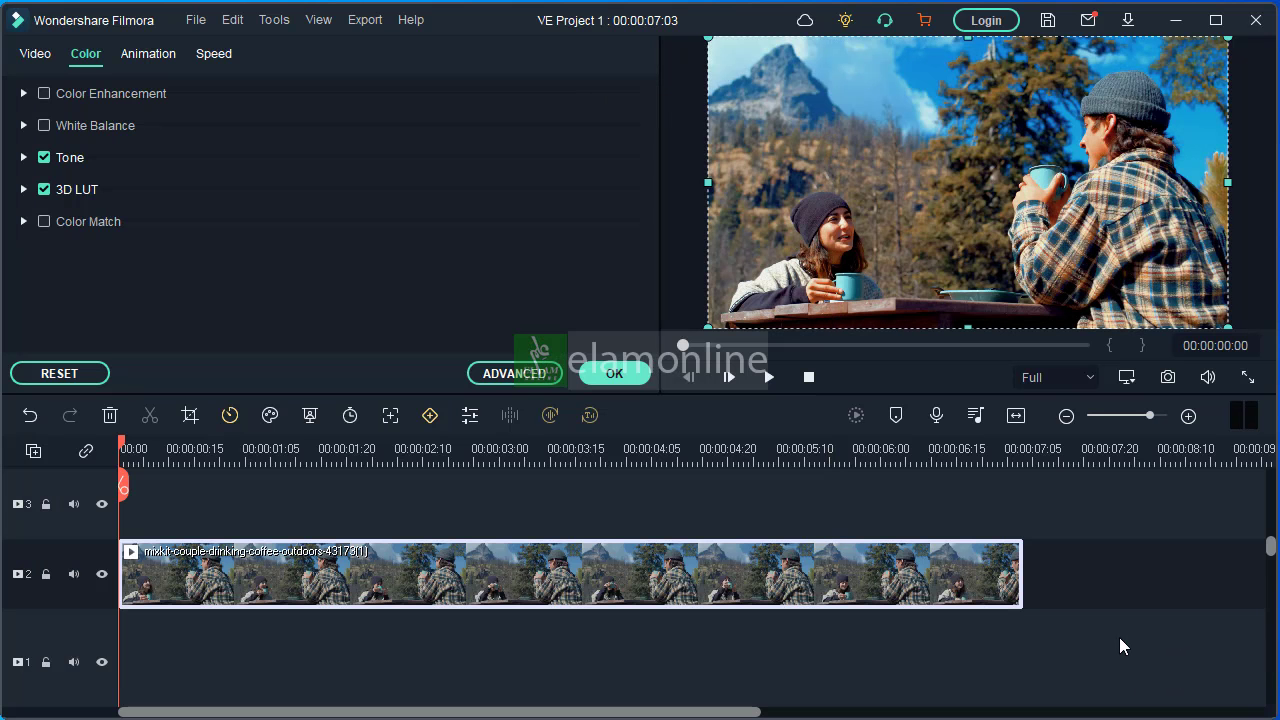